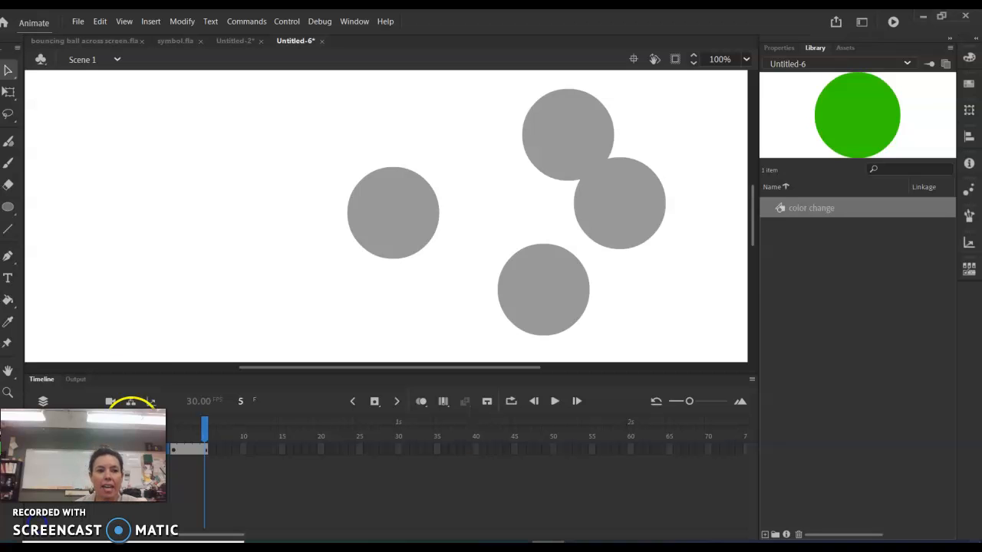
Create a new HD 1280 x 720 ActionScript 3.0 document at 30 fps from the Character Animation presets.
{"action": "left_click", "coordinate": [83, 22]}
{"action": "left_click", "coordinate": [96, 34]}
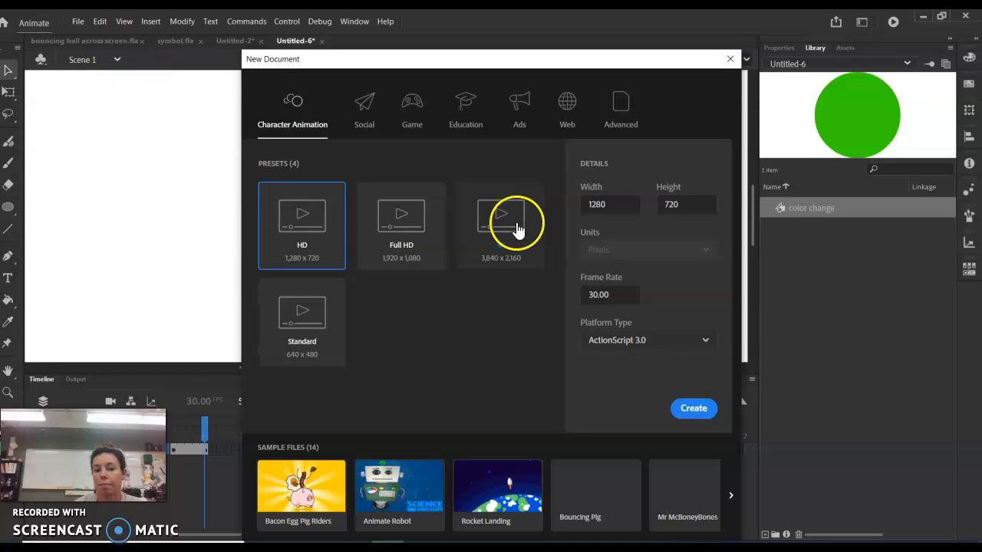
{"action": "left_click", "coordinate": [329, 274]}
{"action": "left_click", "coordinate": [601, 293]}
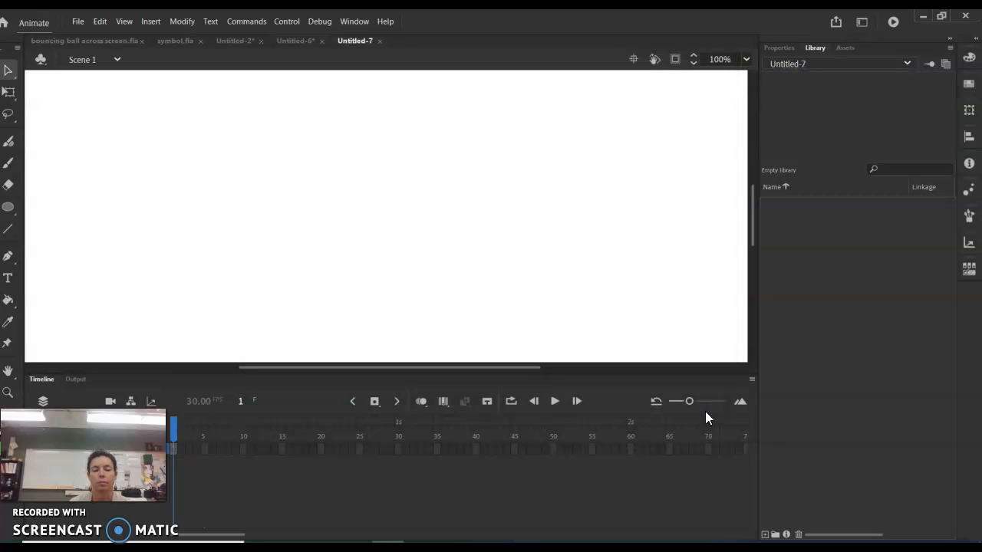
Draw a green circle just left of centre in the lower half of the stage with the Oval tool.
{"action": "left_click", "coordinate": [746, 59]}
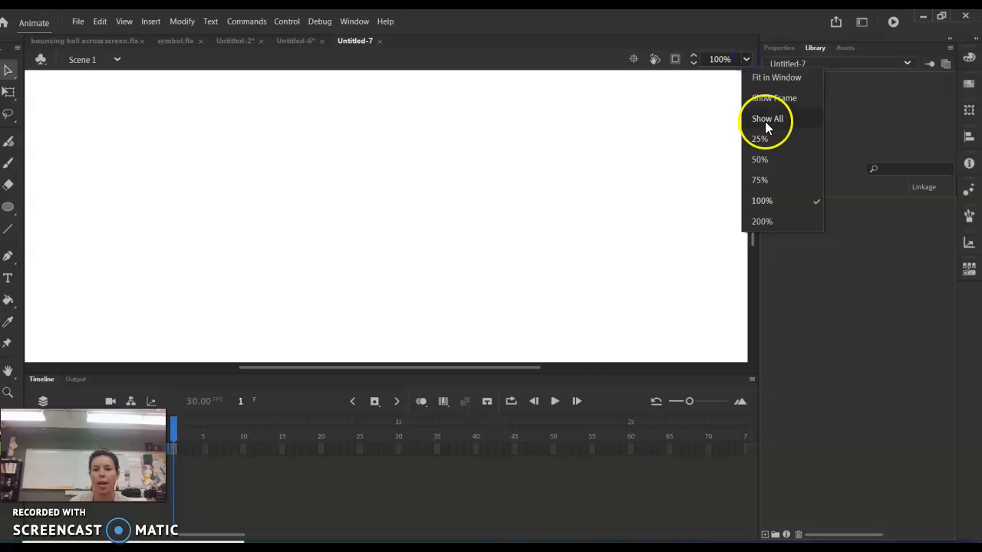
{"action": "left_click", "coordinate": [761, 159]}
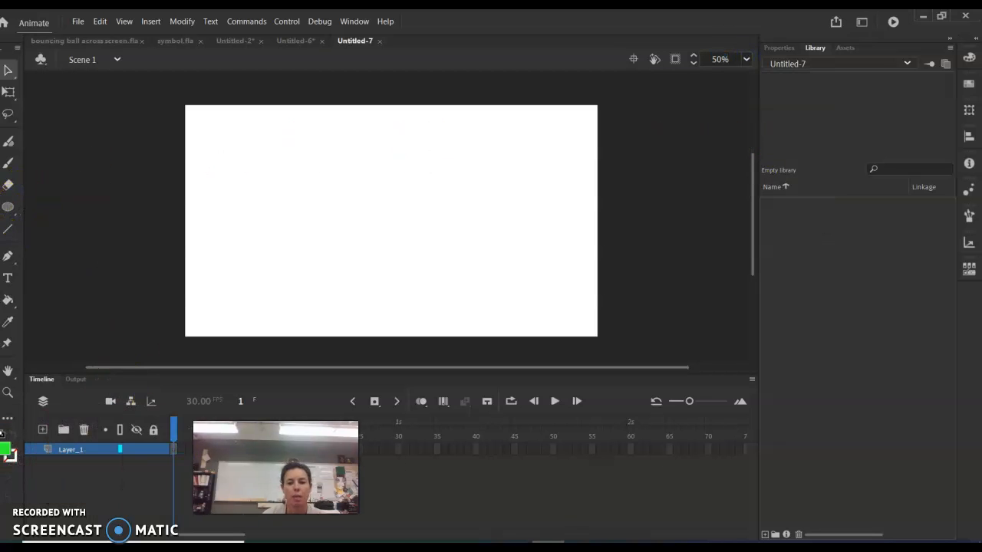
{"action": "left_click", "coordinate": [10, 207]}
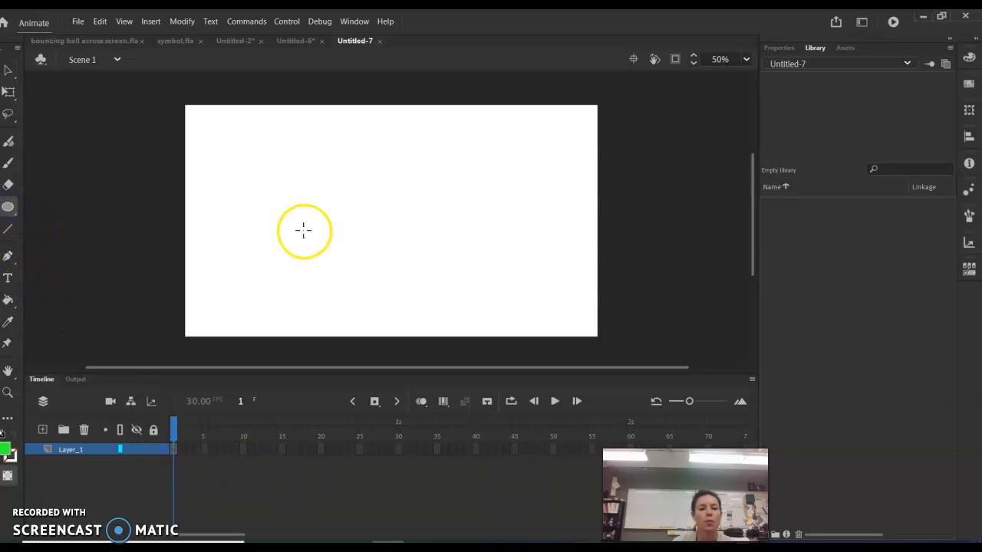
{"action": "left_click_drag", "start_coordinate": [293, 215], "coordinate": [360, 293]}
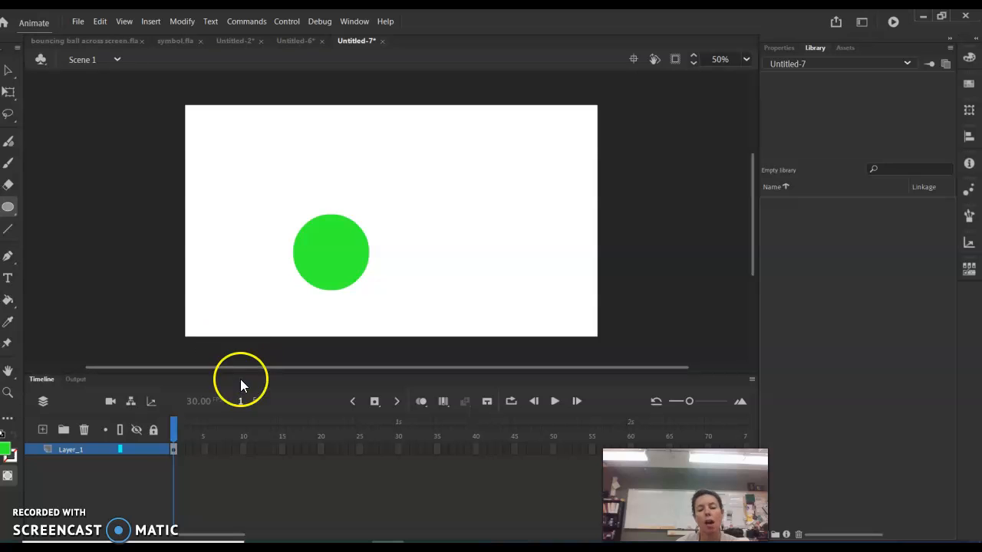
Convert frame 2 of Layer_1 to a keyframe and fill its circle with blue.
{"action": "left_click", "coordinate": [177, 451]}
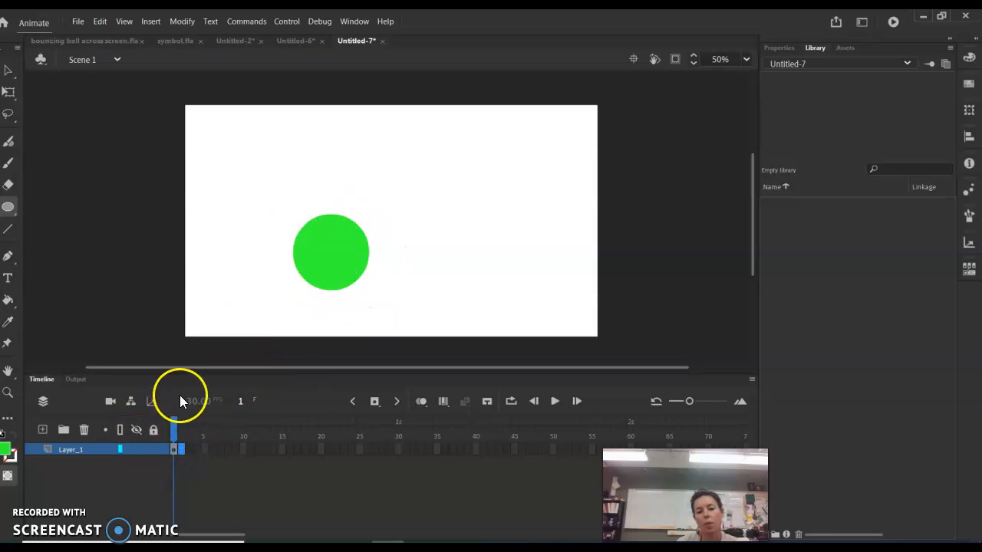
{"action": "right_click", "coordinate": [182, 453]}
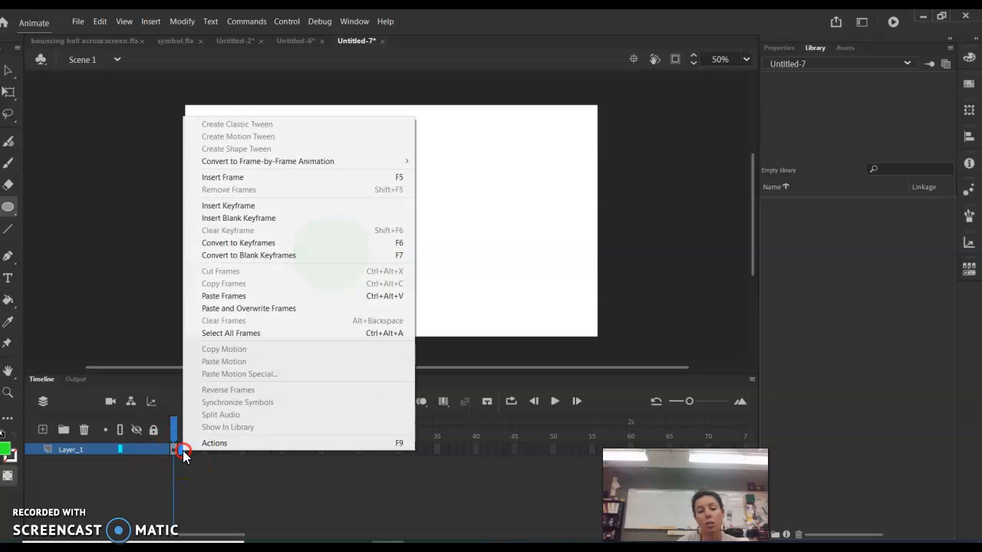
{"action": "left_click", "coordinate": [301, 248]}
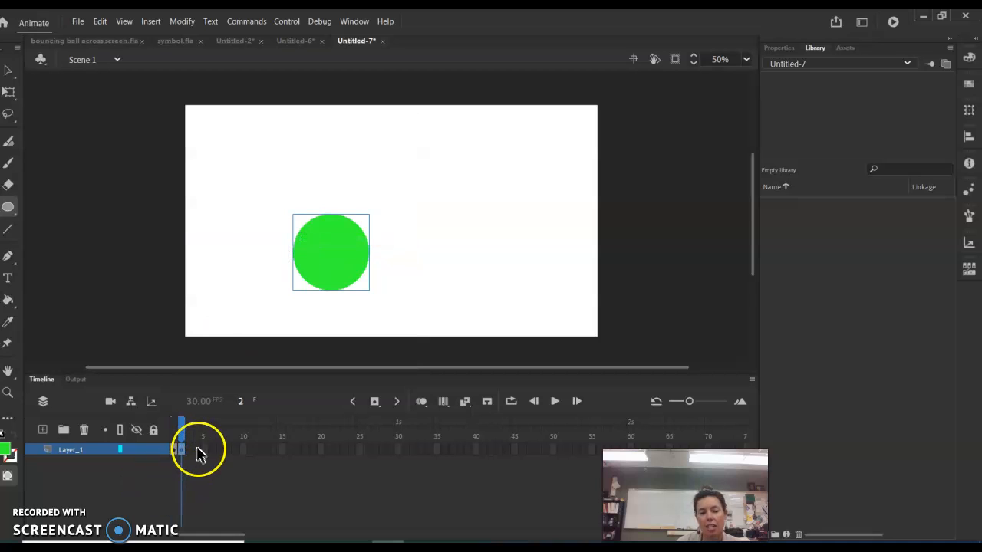
{"action": "left_click_drag", "start_coordinate": [181, 436], "coordinate": [184, 438]}
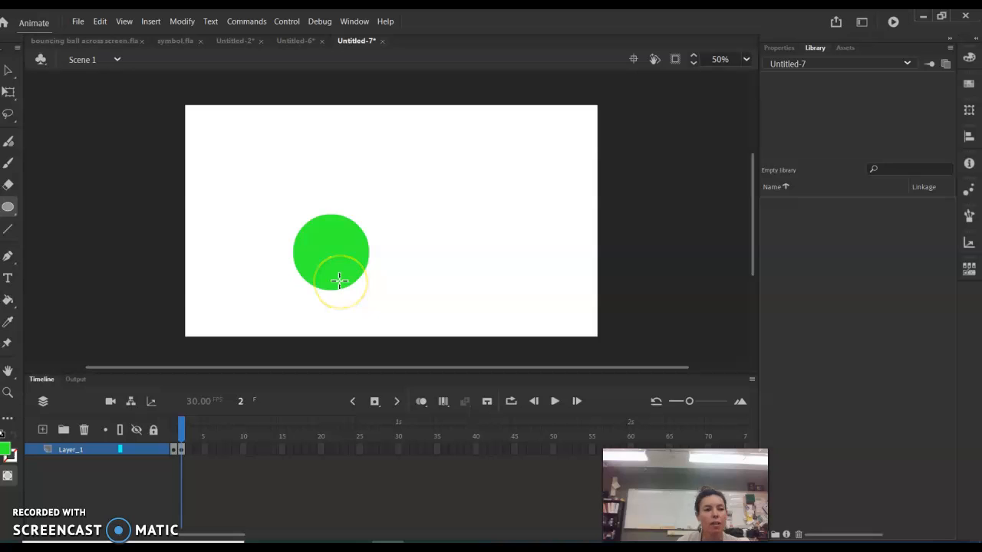
{"action": "left_click", "coordinate": [8, 71]}
{"action": "left_click", "coordinate": [362, 265]}
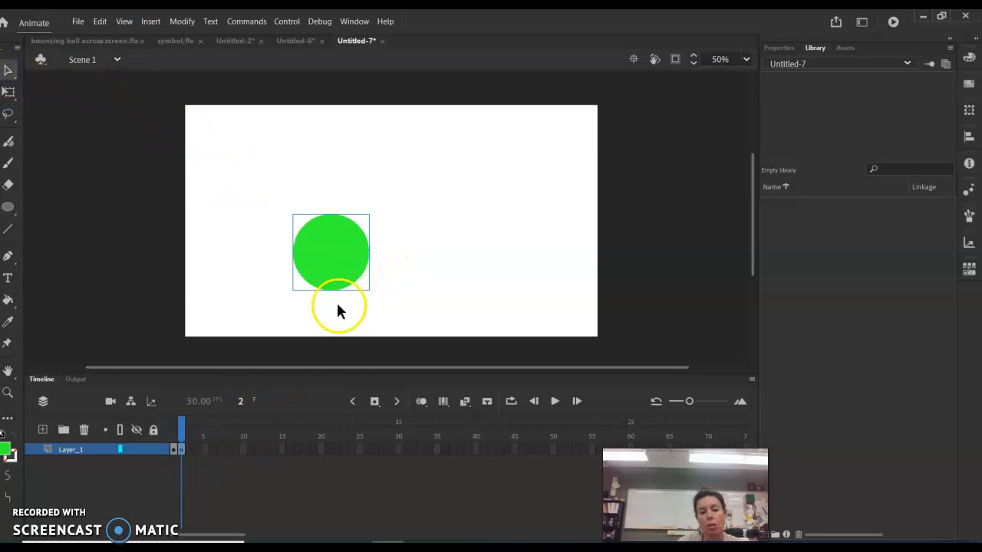
{"action": "left_click", "coordinate": [9, 455]}
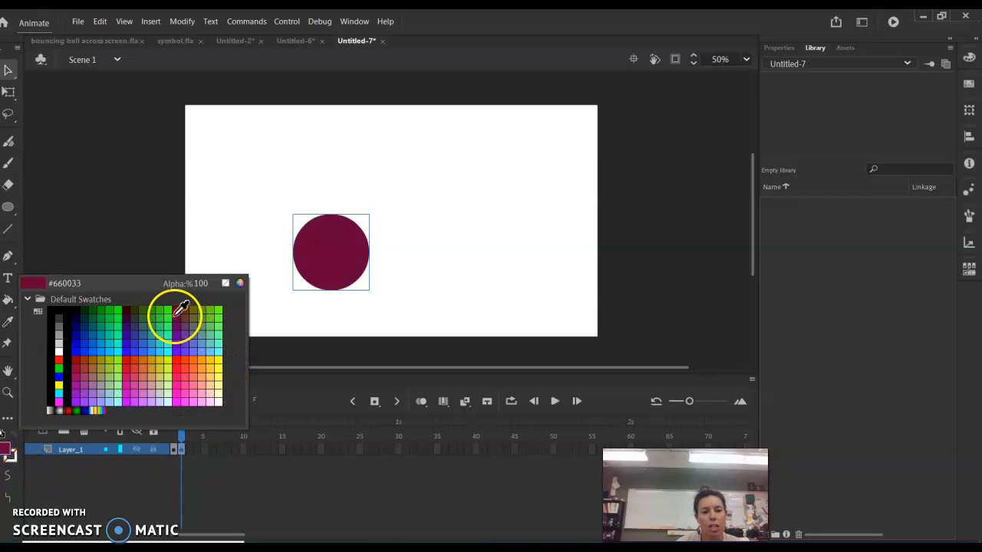
{"action": "left_click", "coordinate": [62, 375]}
{"action": "left_click_drag", "start_coordinate": [182, 427], "coordinate": [182, 427]}
Convert frame 3 of Layer_1 to a keyframe and fill its circle with red.
{"action": "left_click", "coordinate": [189, 450]}
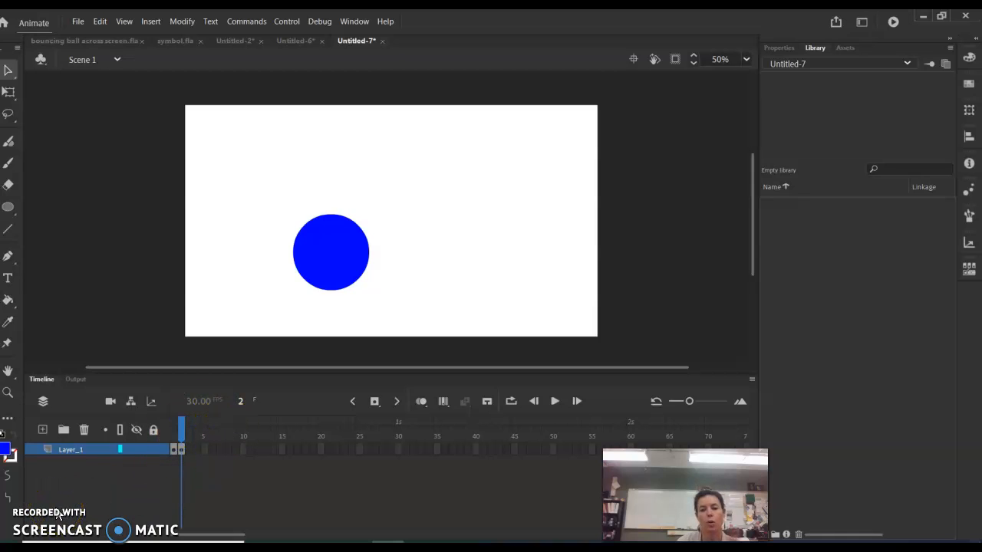
{"action": "left_click", "coordinate": [27, 531]}
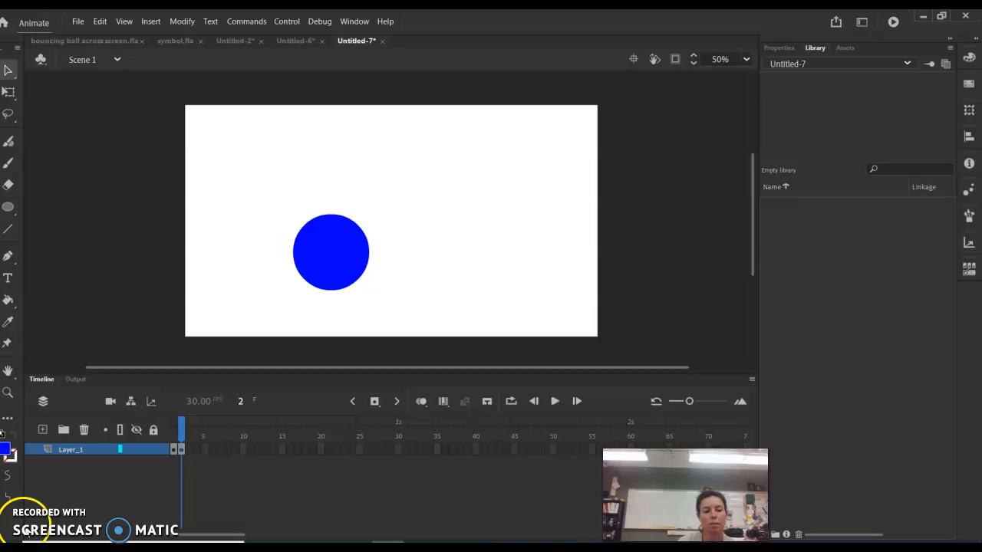
{"action": "right_click", "coordinate": [189, 451]}
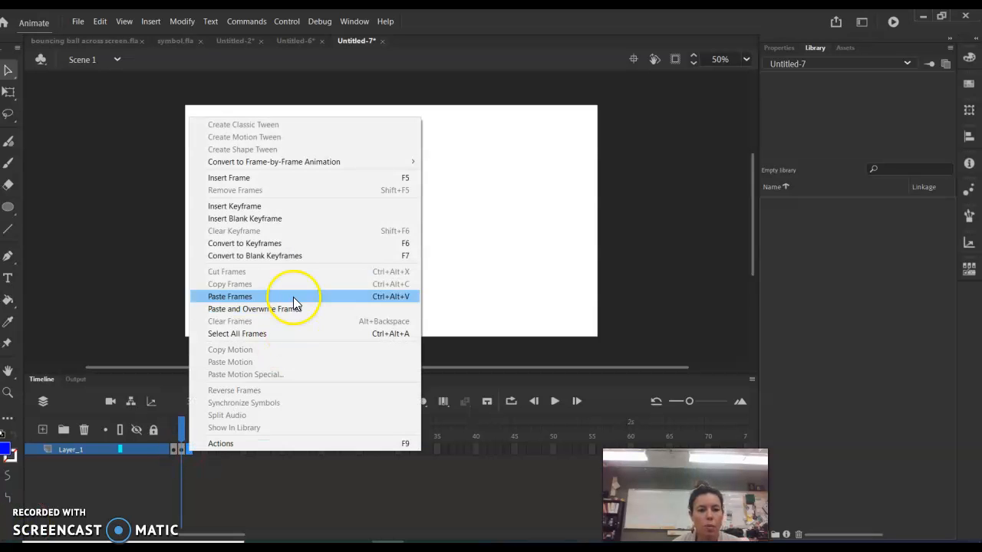
{"action": "left_click", "coordinate": [275, 243]}
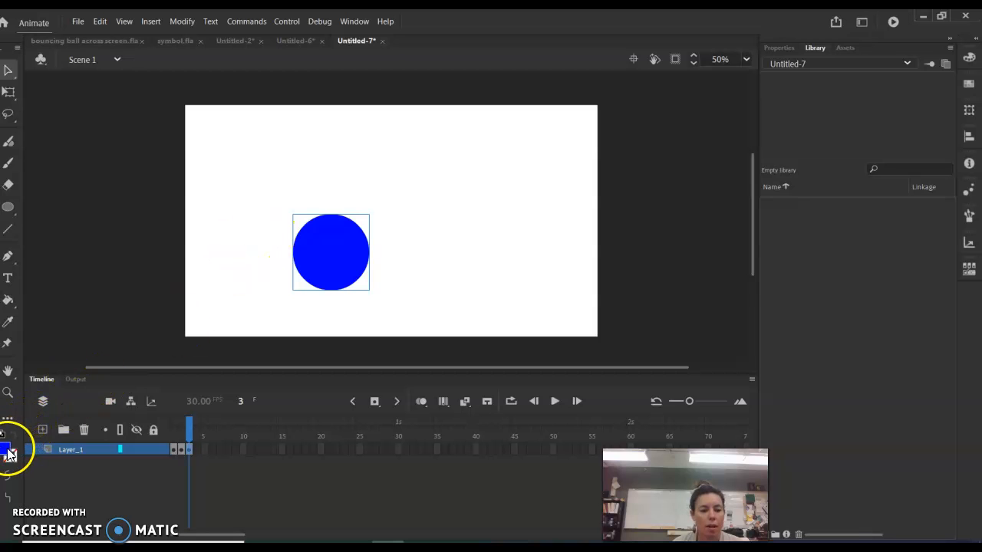
{"action": "left_click", "coordinate": [9, 453]}
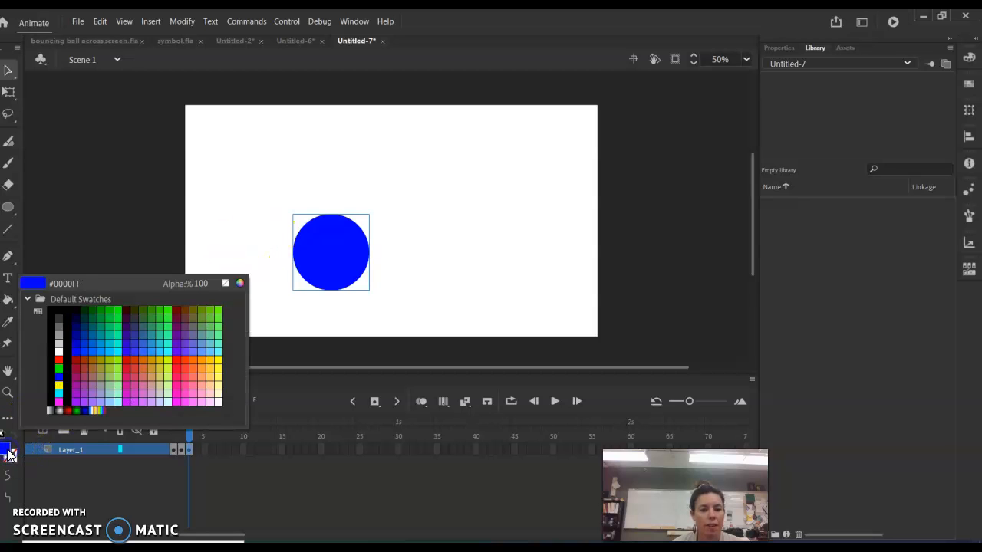
{"action": "left_click", "coordinate": [59, 359]}
Convert frame 4 of Layer_1 to a keyframe and fill its circle with yellow (#FFFF00).
{"action": "left_click", "coordinate": [193, 450]}
{"action": "right_click", "coordinate": [198, 449]}
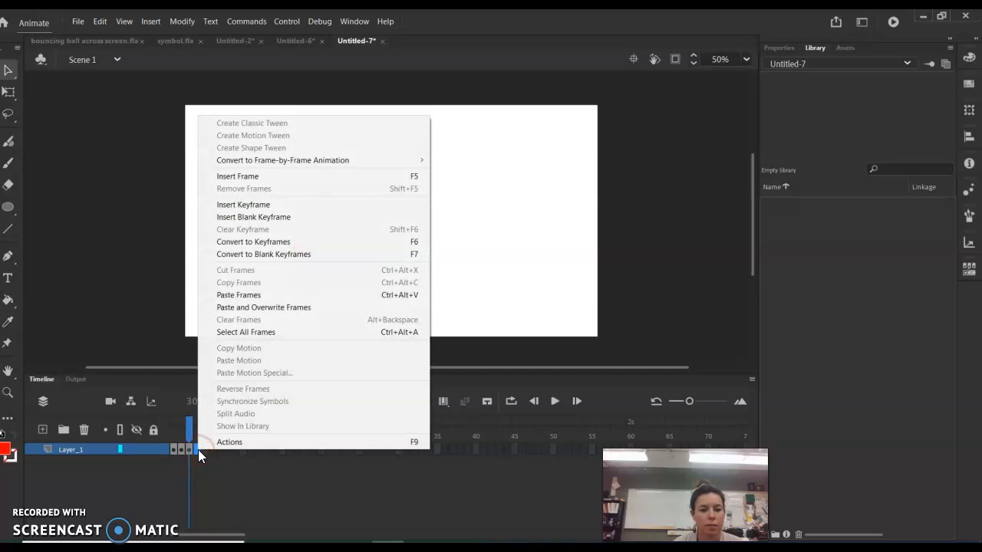
{"action": "left_click", "coordinate": [241, 242]}
{"action": "left_click", "coordinate": [6, 449]}
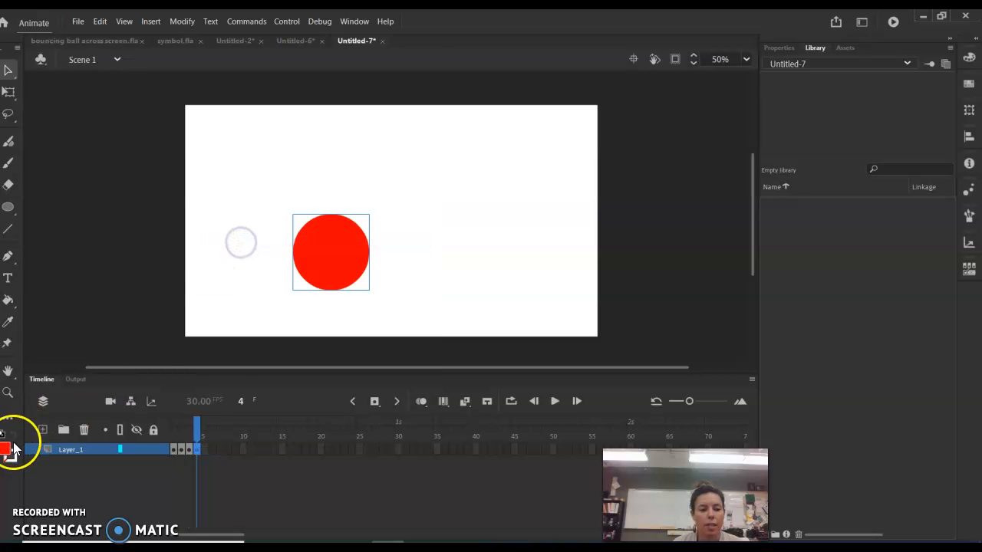
{"action": "left_click", "coordinate": [59, 396]}
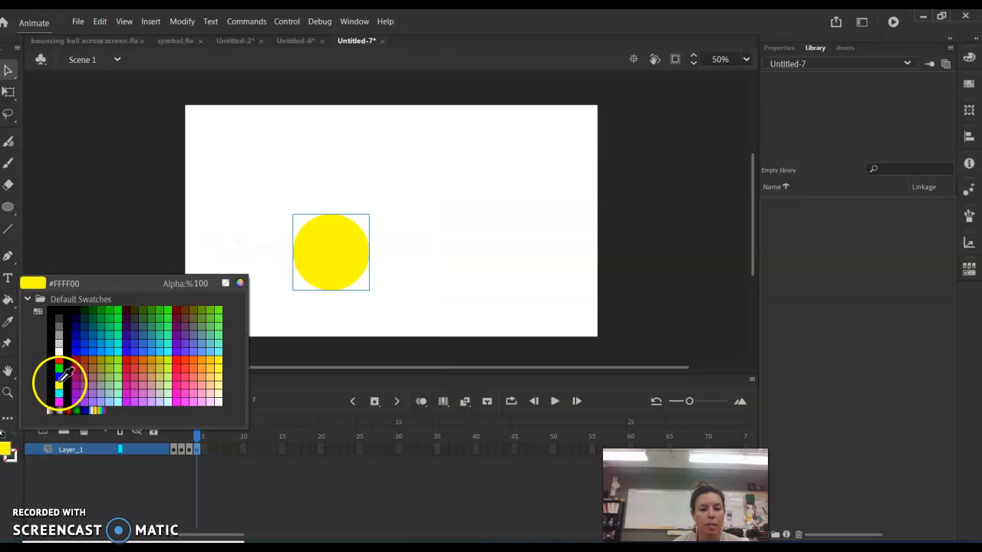
{"action": "left_click", "coordinate": [60, 387]}
Convert frame 5 of Layer_1 to a keyframe and fill its circle with cyan.
{"action": "right_click", "coordinate": [204, 451]}
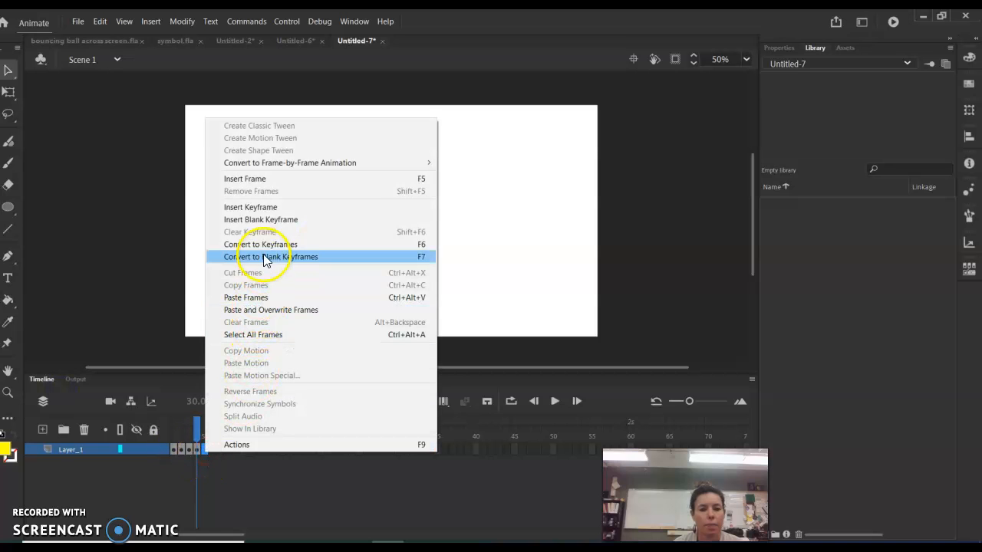
{"action": "left_click", "coordinate": [264, 258]}
{"action": "left_click", "coordinate": [7, 451]}
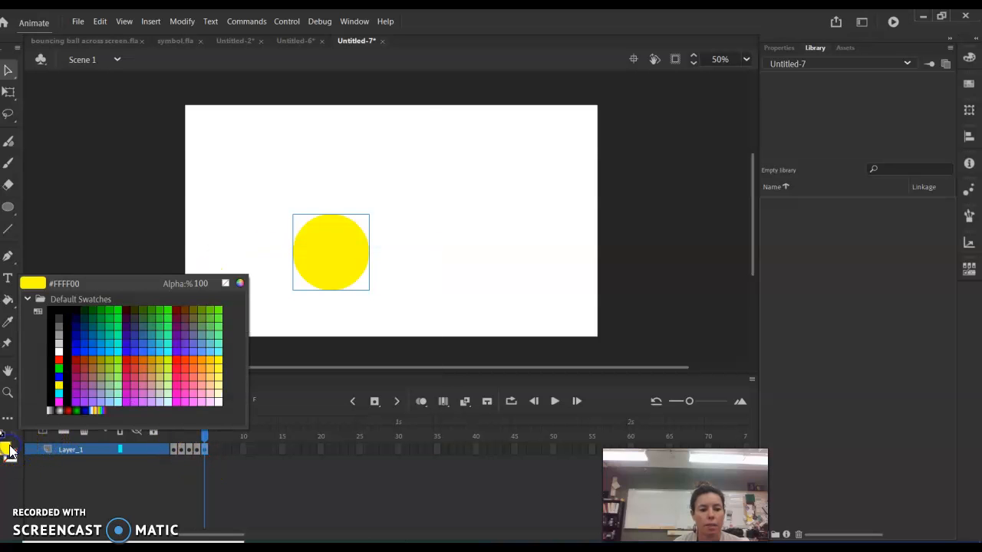
{"action": "left_click", "coordinate": [60, 393]}
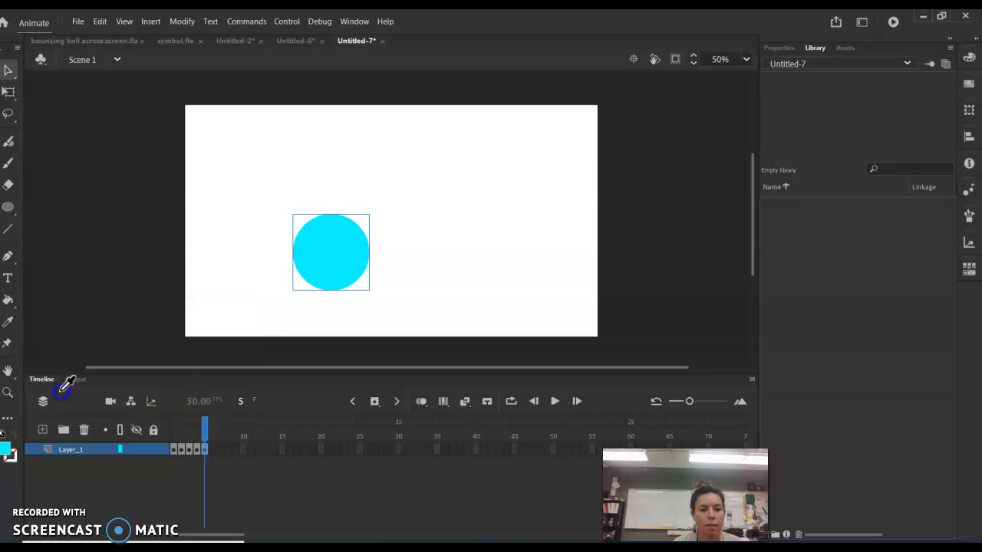
Convert frame 6 of Layer_1 to a keyframe and fill its circle with magenta.
{"action": "right_click", "coordinate": [210, 450]}
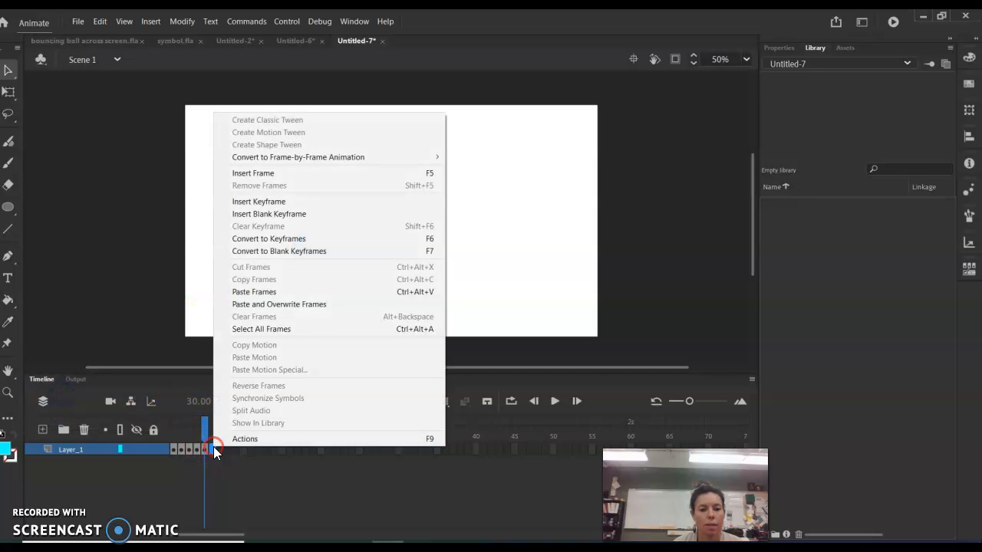
{"action": "left_click", "coordinate": [257, 244]}
{"action": "left_click", "coordinate": [8, 452]}
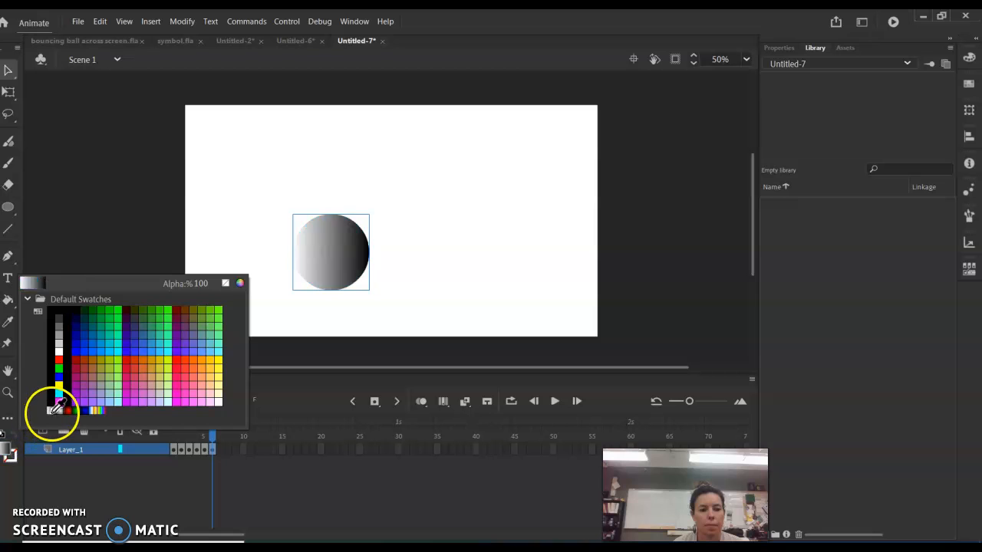
{"action": "left_click", "coordinate": [59, 400]}
Scrub through the six frames and play the timeline to preview the circle's colour changes.
{"action": "left_click_drag", "start_coordinate": [212, 431], "coordinate": [145, 433]}
{"action": "left_click", "coordinate": [570, 408]}
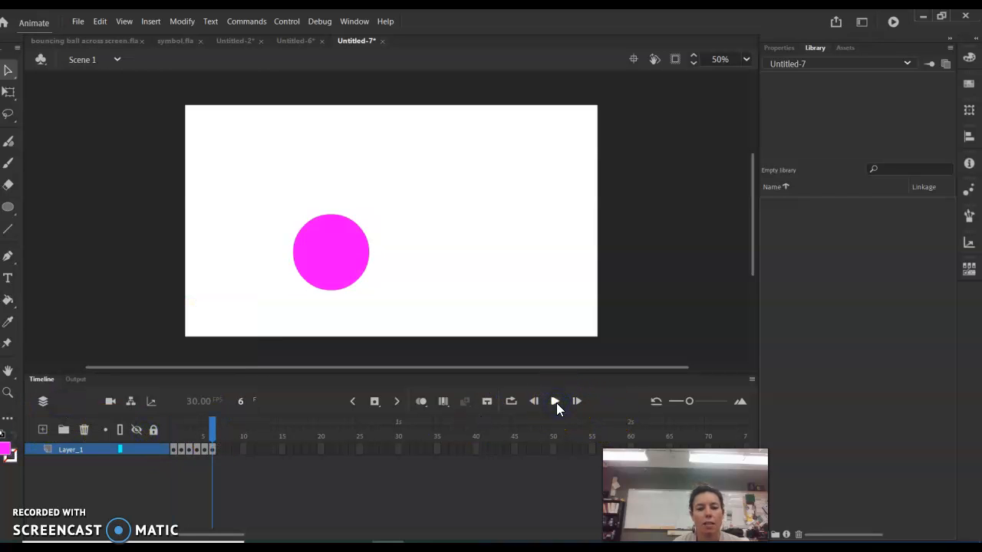
{"action": "left_click", "coordinate": [556, 401]}
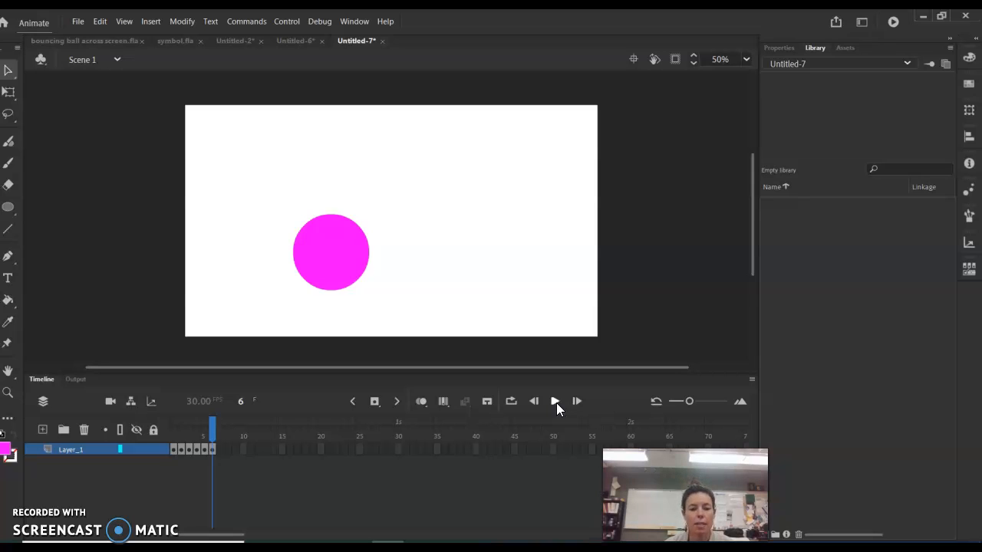
{"action": "left_click_drag", "start_coordinate": [284, 197], "coordinate": [456, 330]}
{"action": "left_click", "coordinate": [237, 463]}
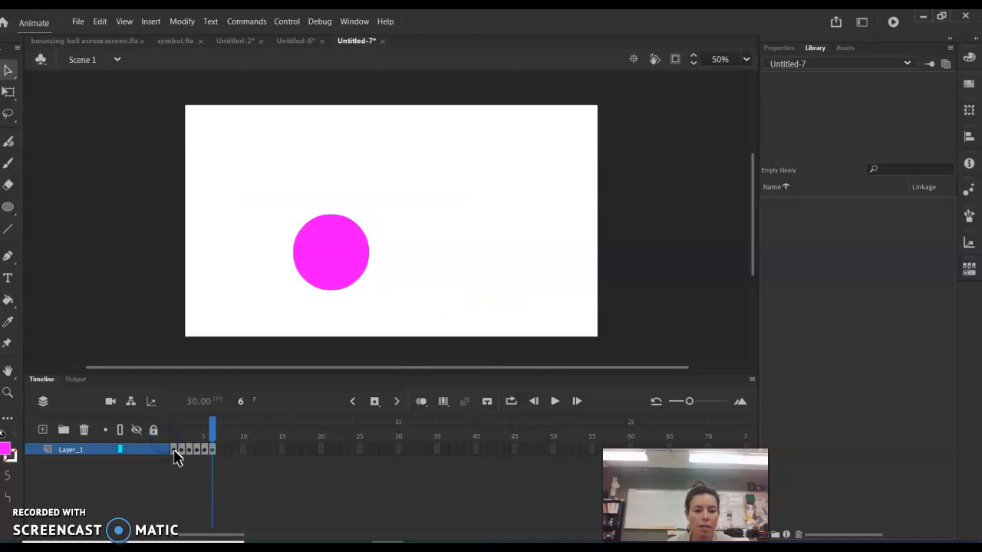
{"action": "left_click", "coordinate": [175, 450]}
{"action": "left_click", "coordinate": [212, 450]}
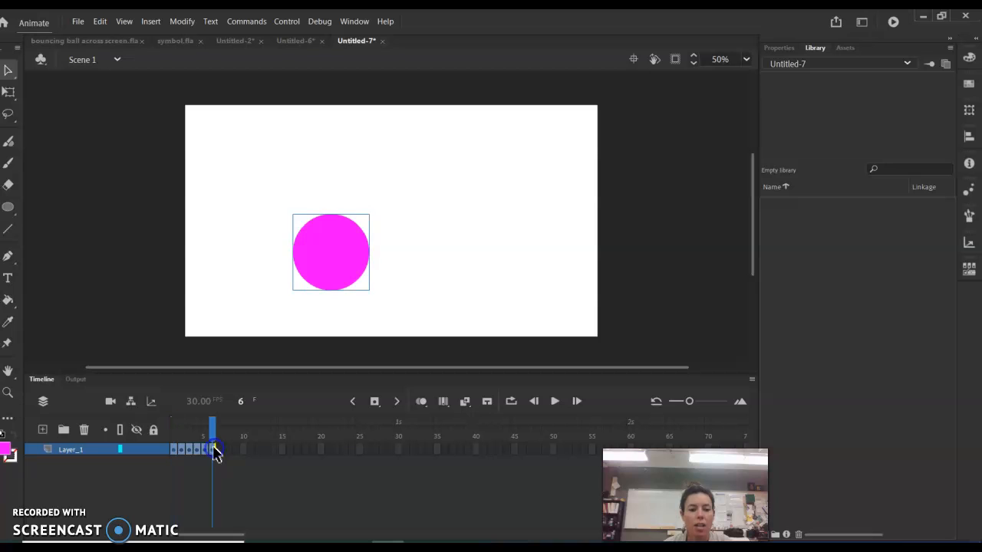
{"action": "left_click", "coordinate": [229, 472]}
{"action": "left_click", "coordinate": [319, 289]}
{"action": "left_click", "coordinate": [330, 259]}
{"action": "left_click", "coordinate": [299, 265]}
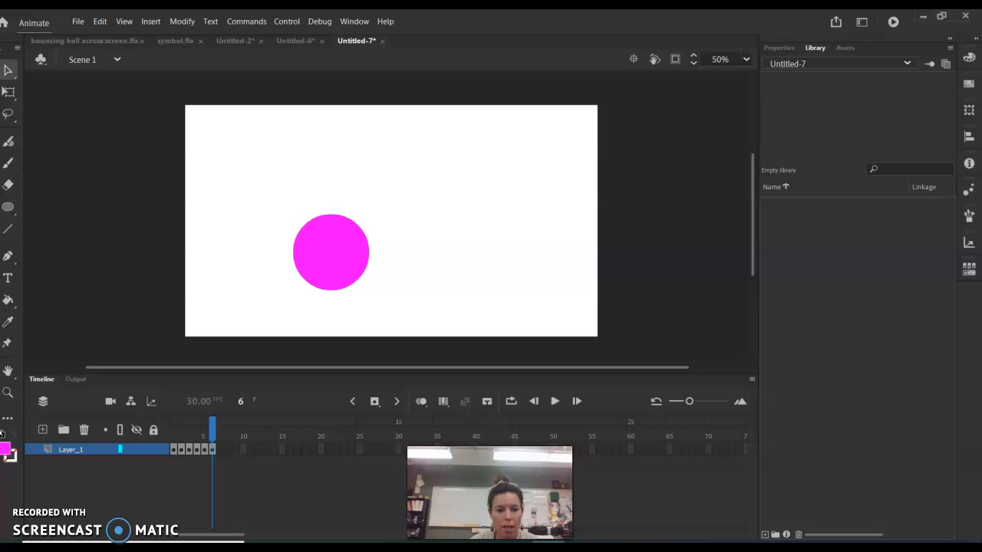
Copy Layer_1 with its six circle keyframes using Copy Layers.
{"action": "left_click", "coordinate": [74, 450]}
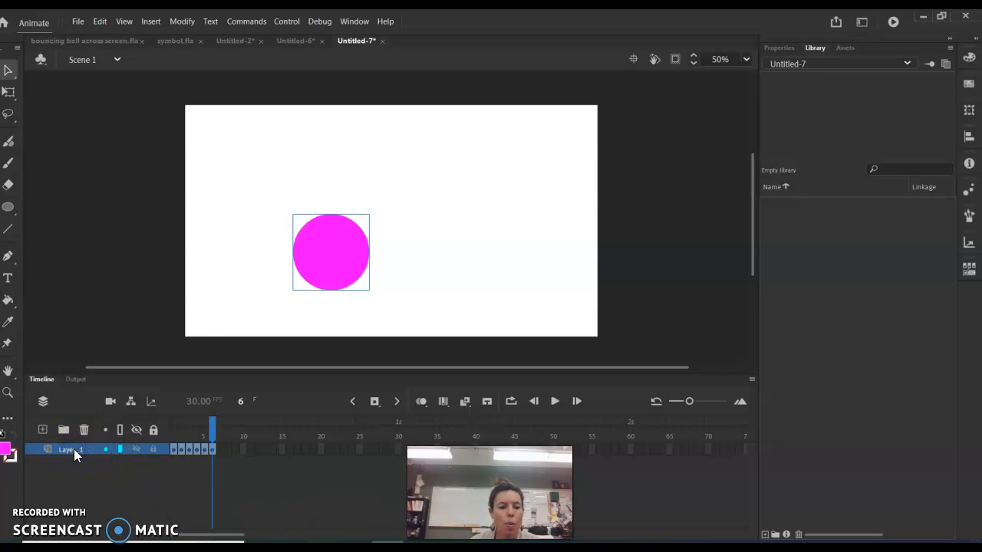
{"action": "right_click", "coordinate": [74, 451]}
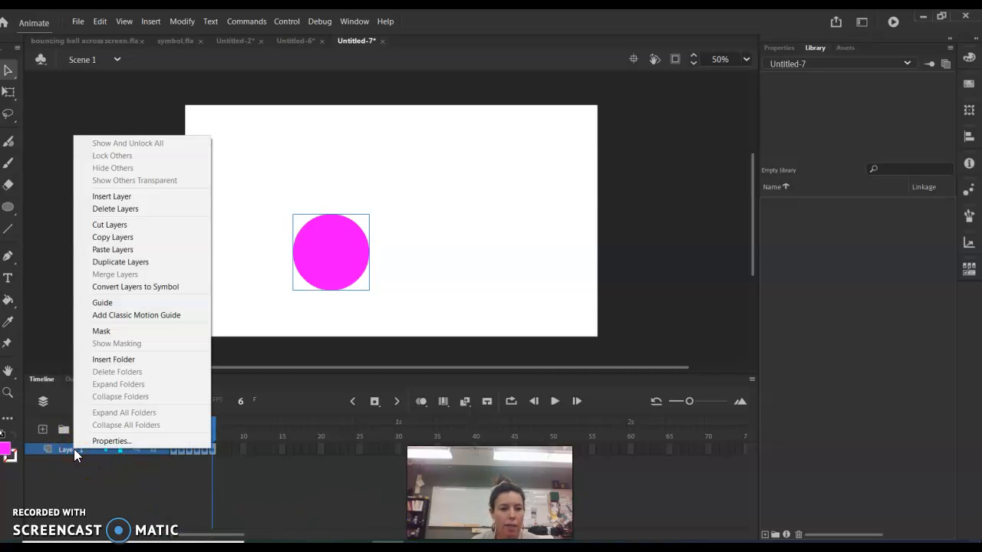
{"action": "left_click", "coordinate": [115, 239]}
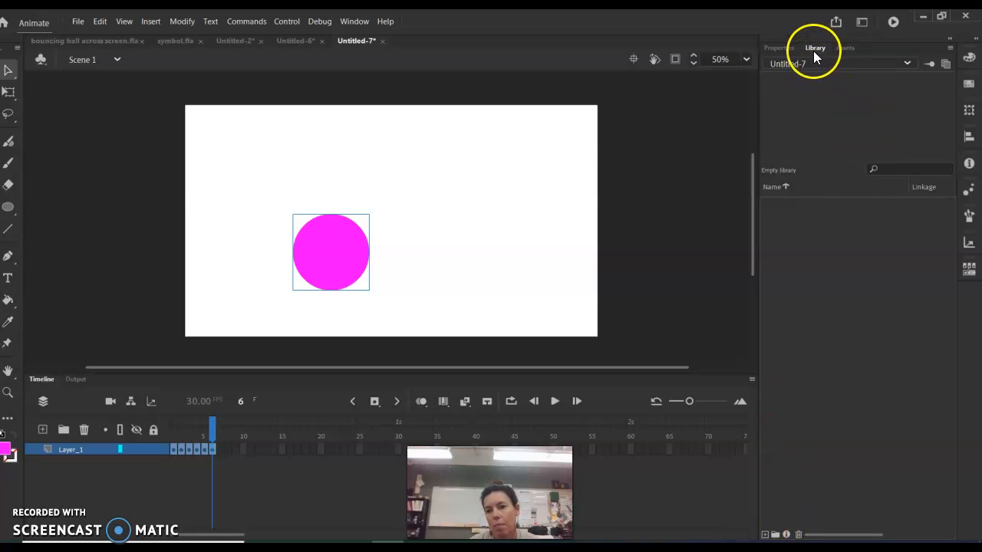
Create a new graphic symbol named "color change" in the library and paste the copied circle layer into its timeline.
{"action": "left_click", "coordinate": [765, 535]}
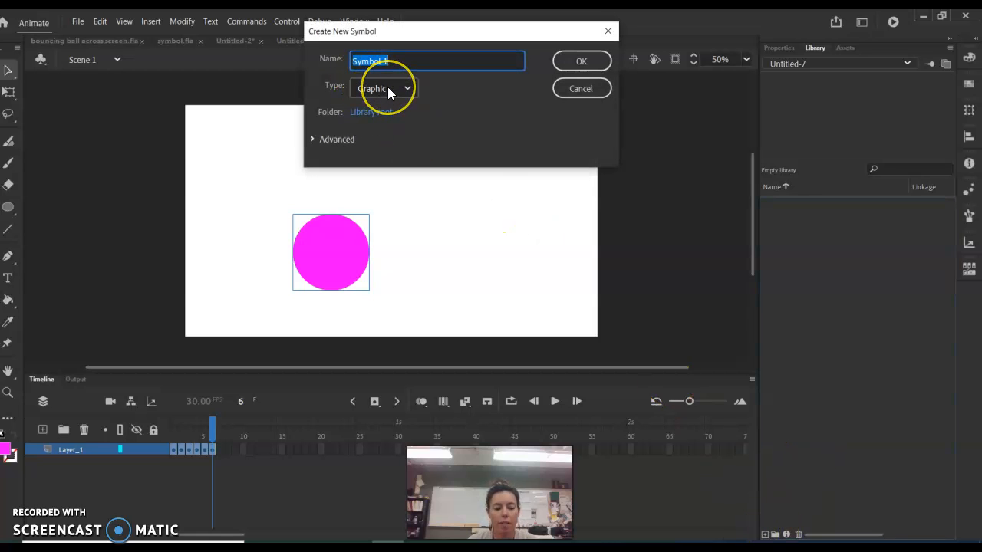
{"action": "type", "text": "color change"}
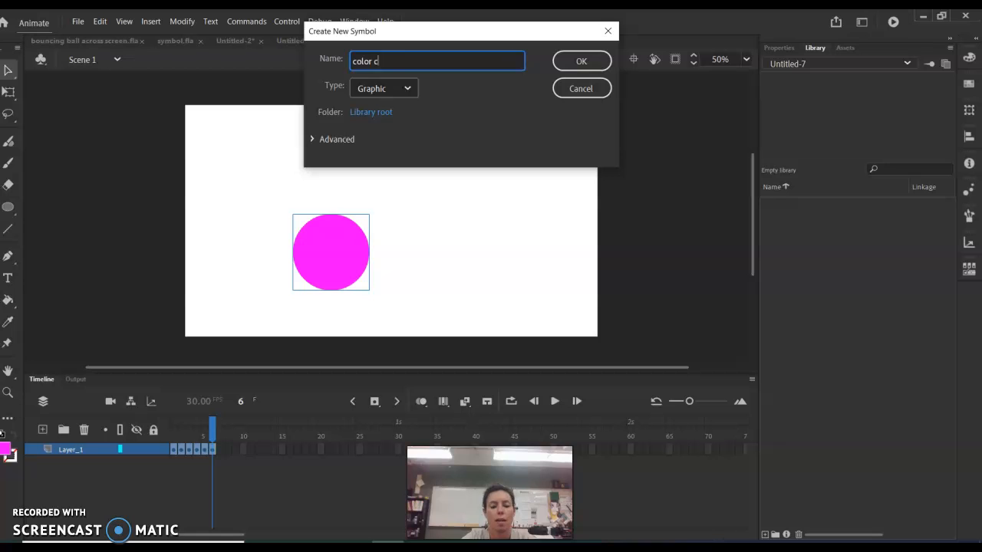
{"action": "left_click", "coordinate": [588, 62]}
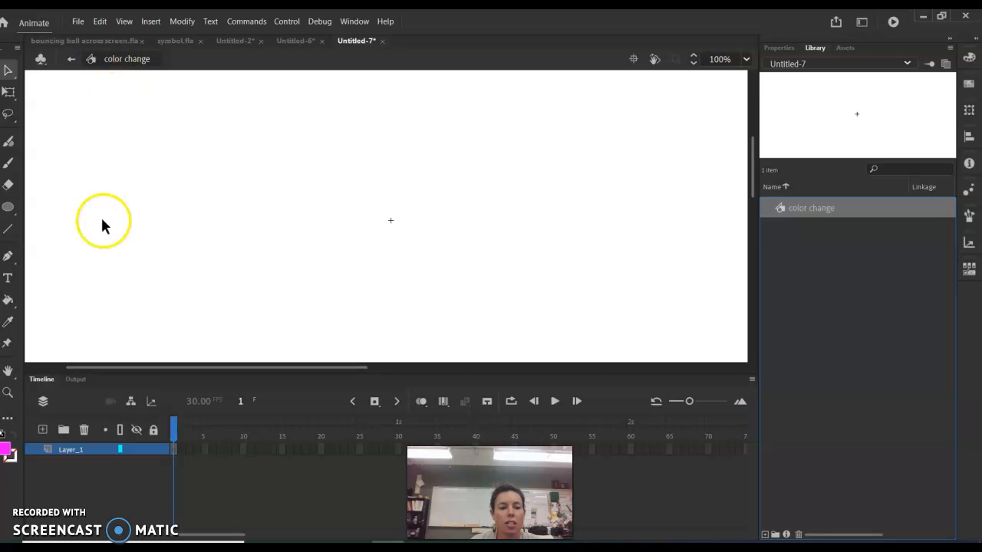
{"action": "right_click", "coordinate": [66, 450]}
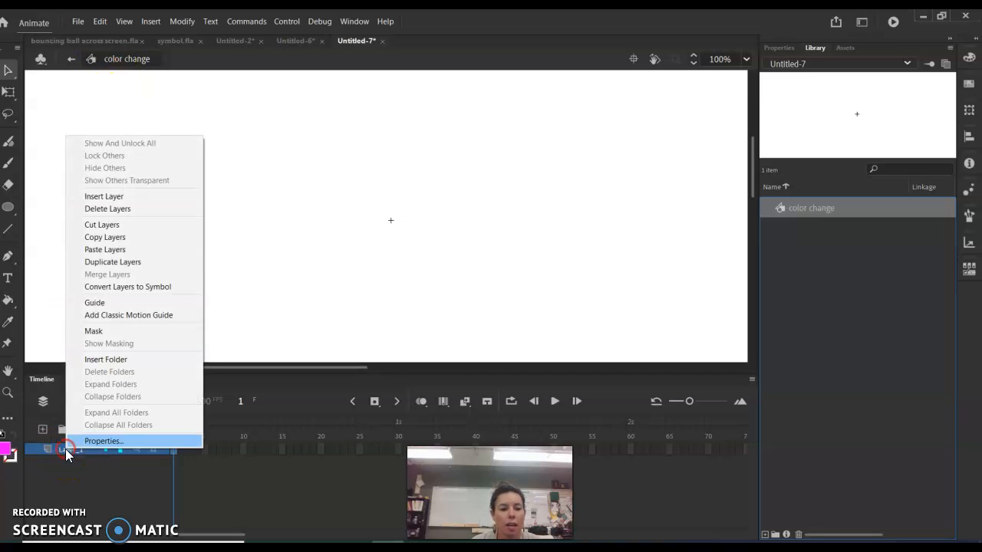
{"action": "left_click", "coordinate": [107, 253]}
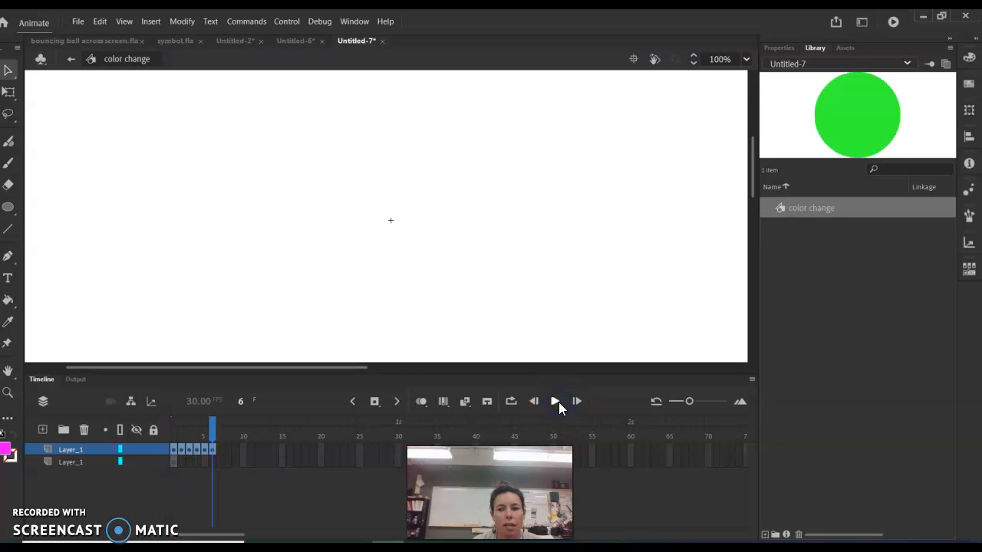
Bring the pasted circle into view and play the symbol's timeline to preview its colour changes.
{"action": "left_click", "coordinate": [557, 407]}
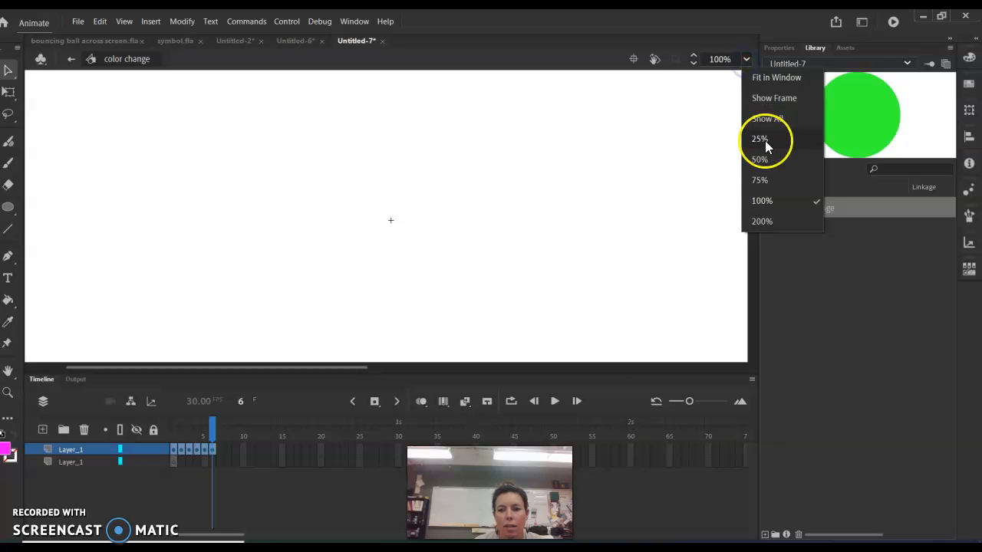
{"action": "left_click", "coordinate": [766, 161]}
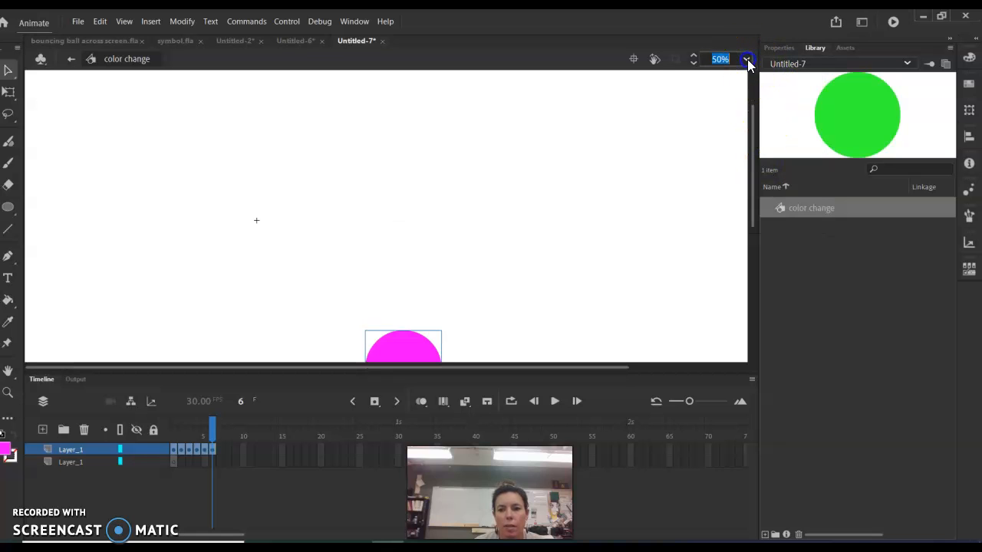
{"action": "left_click", "coordinate": [746, 59]}
{"action": "left_click", "coordinate": [759, 181]}
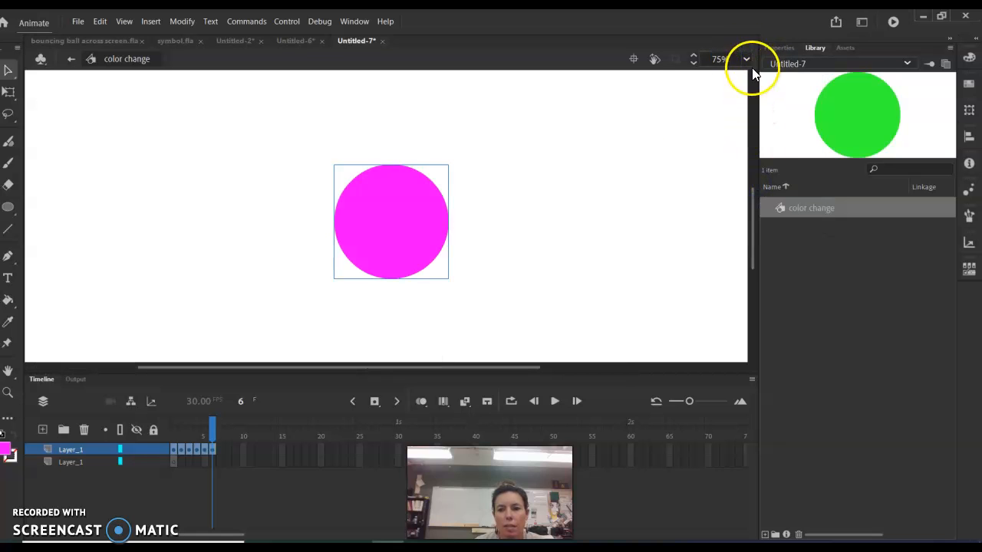
{"action": "left_click", "coordinate": [554, 402]}
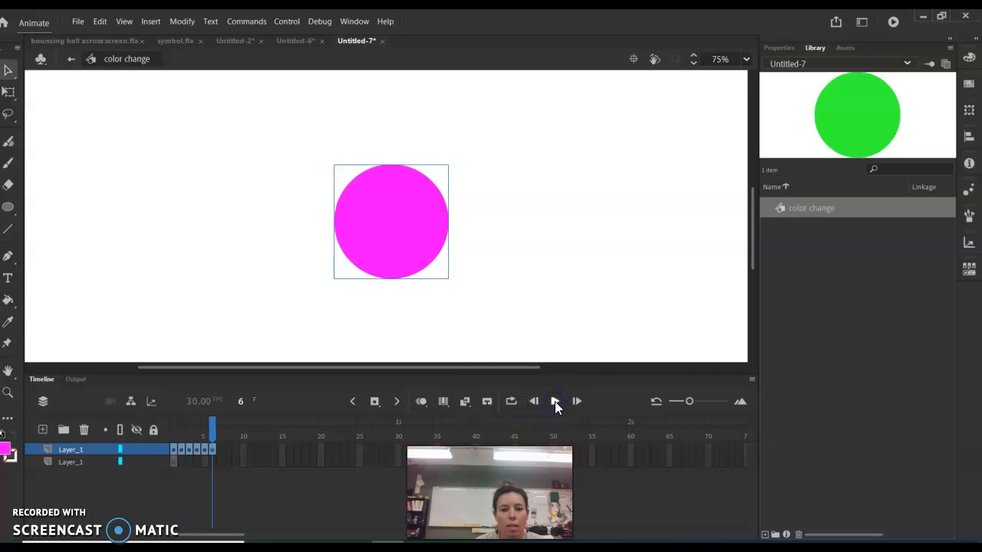
{"action": "left_click", "coordinate": [176, 433]}
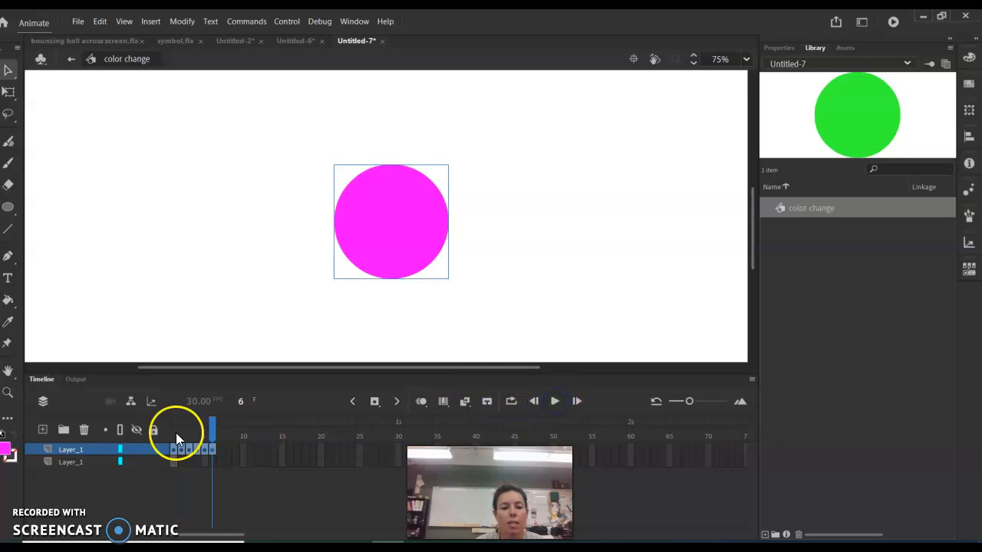
Remove the empty lower Layer_1 from the symbol's timeline with Cut Layers.
{"action": "left_click", "coordinate": [54, 461]}
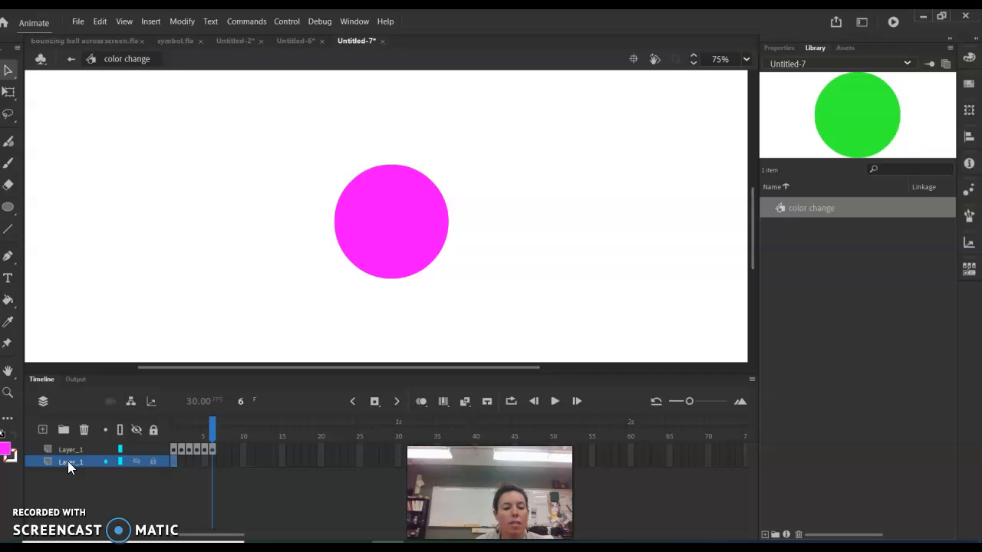
{"action": "right_click", "coordinate": [67, 461]}
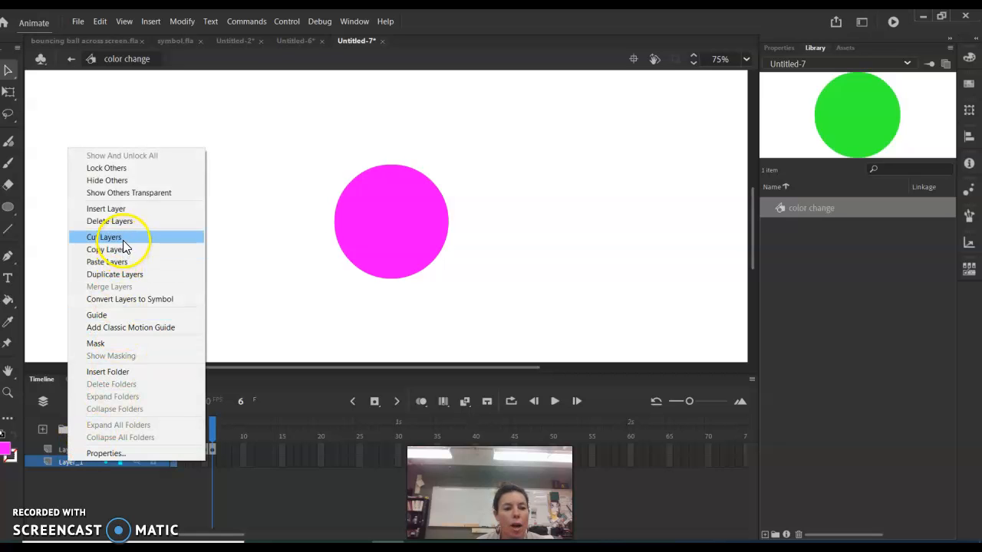
{"action": "left_click", "coordinate": [115, 237]}
Rename the symbol's remaining layer "color change" and accept the corrected layer name.
{"action": "double_click", "coordinate": [77, 449]}
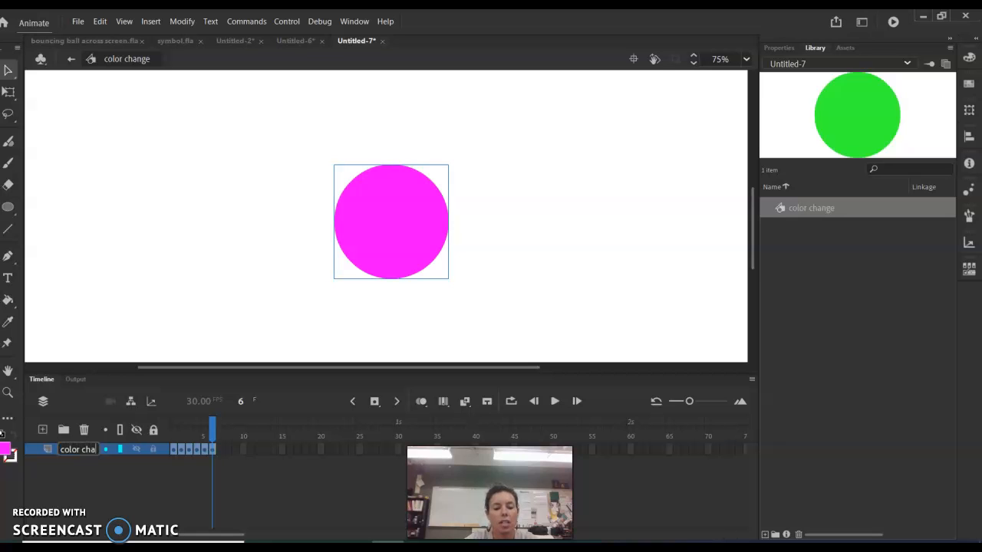
{"action": "type", "text": "color change"}
{"action": "left_click", "coordinate": [116, 485]}
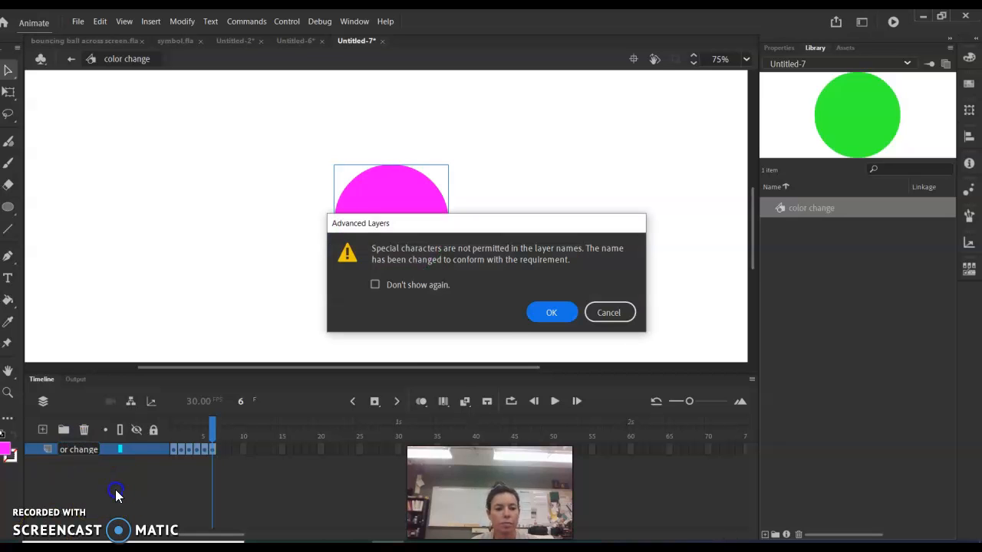
{"action": "left_click", "coordinate": [569, 306]}
{"action": "left_click", "coordinate": [571, 306]}
Scrub and play the symbol's timeline to check its frames, and return to Scene 1.
{"action": "left_click", "coordinate": [214, 430]}
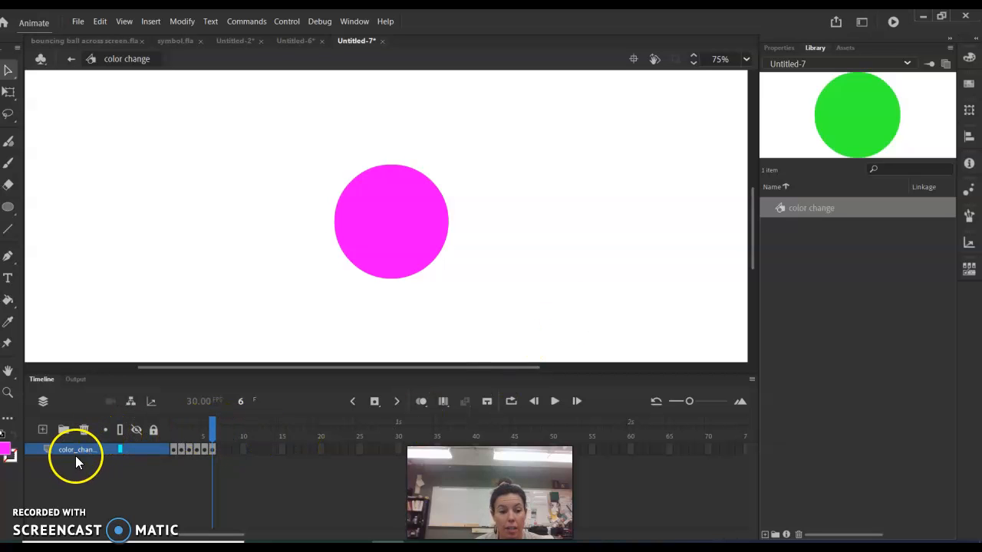
{"action": "left_click_drag", "start_coordinate": [217, 427], "coordinate": [145, 424]}
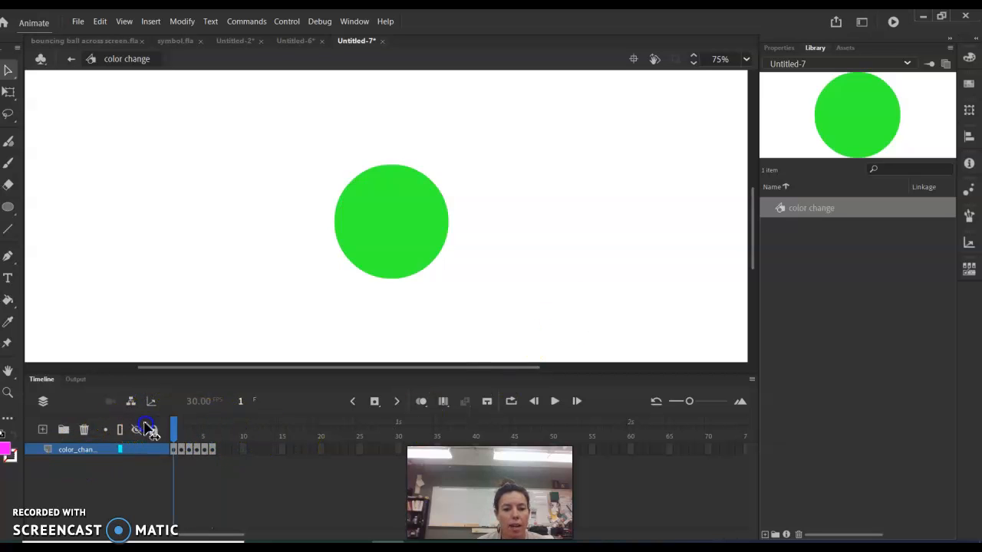
{"action": "left_click", "coordinate": [555, 405]}
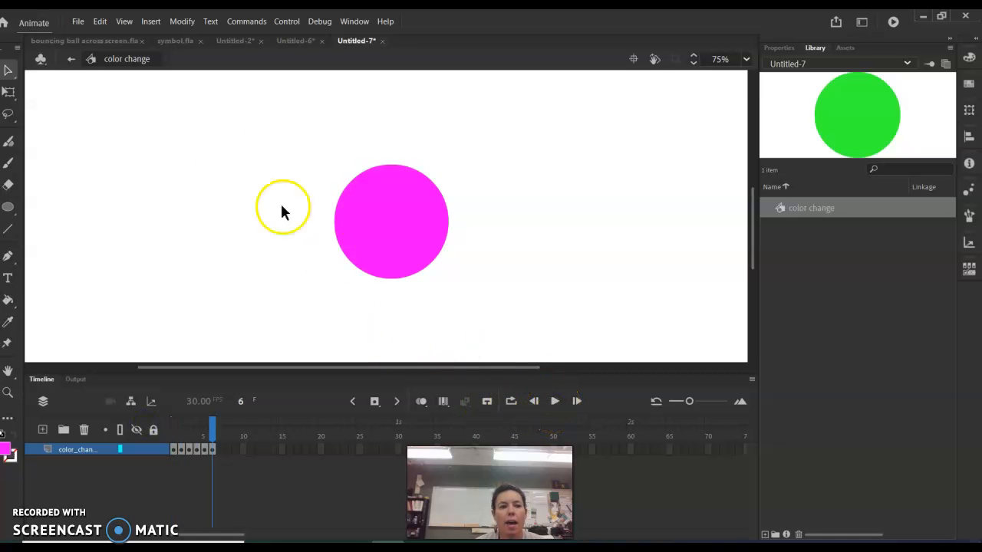
{"action": "left_click", "coordinate": [71, 60]}
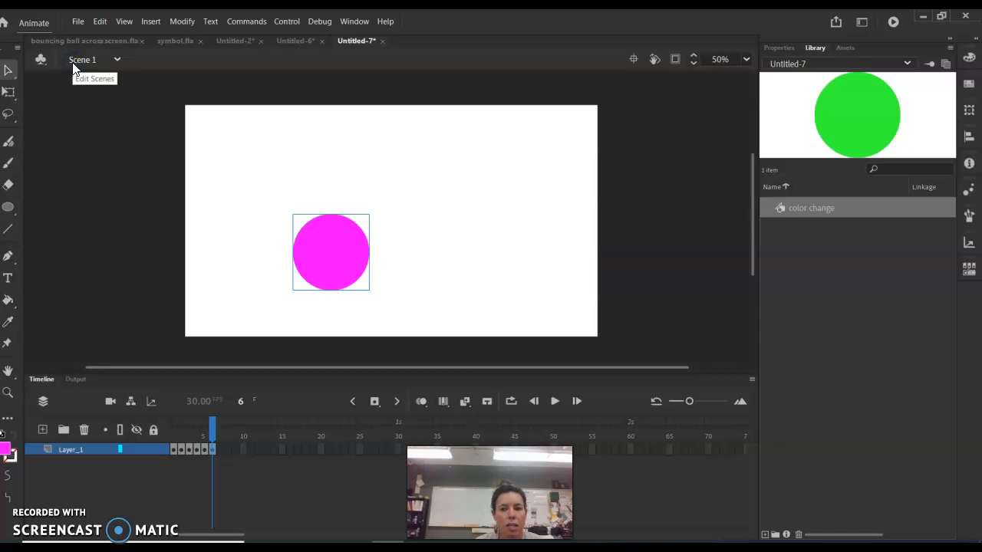
Try moving the frame 6 circle to the stage's upper-left corner, and undo the move.
{"action": "left_click_drag", "start_coordinate": [325, 273], "coordinate": [244, 175]}
{"action": "mouse_move", "coordinate": [215, 426]}
{"action": "left_mouse_down"}
{"action": "mouse_move", "coordinate": [175, 431]}
{"action": "mouse_move", "coordinate": [212, 430]}
{"action": "left_mouse_up"}
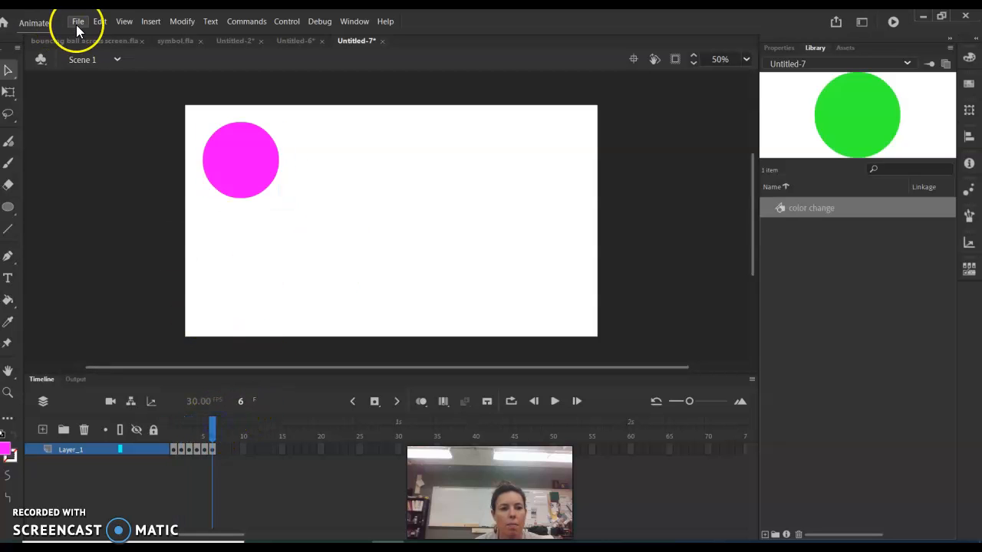
{"action": "left_click", "coordinate": [100, 22]}
{"action": "left_click", "coordinate": [103, 34]}
{"action": "left_click", "coordinate": [100, 22]}
{"action": "left_click", "coordinate": [108, 38]}
{"action": "left_click", "coordinate": [100, 21]}
{"action": "left_click", "coordinate": [103, 36]}
Try placing a color change instance on frame 1 of Layer_1, play the timeline, and undo the placement.
{"action": "left_click", "coordinate": [221, 461]}
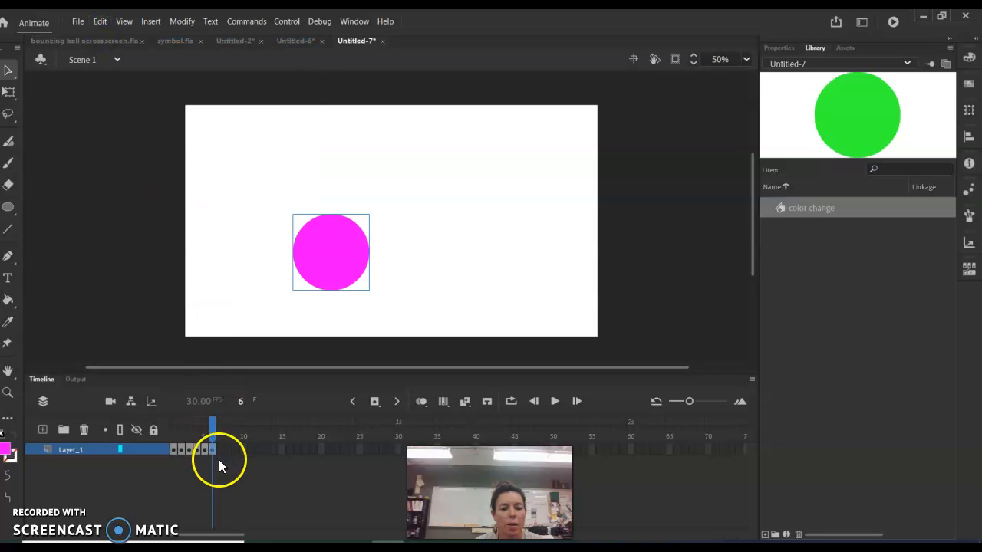
{"action": "left_click_drag", "start_coordinate": [212, 436], "coordinate": [184, 436]}
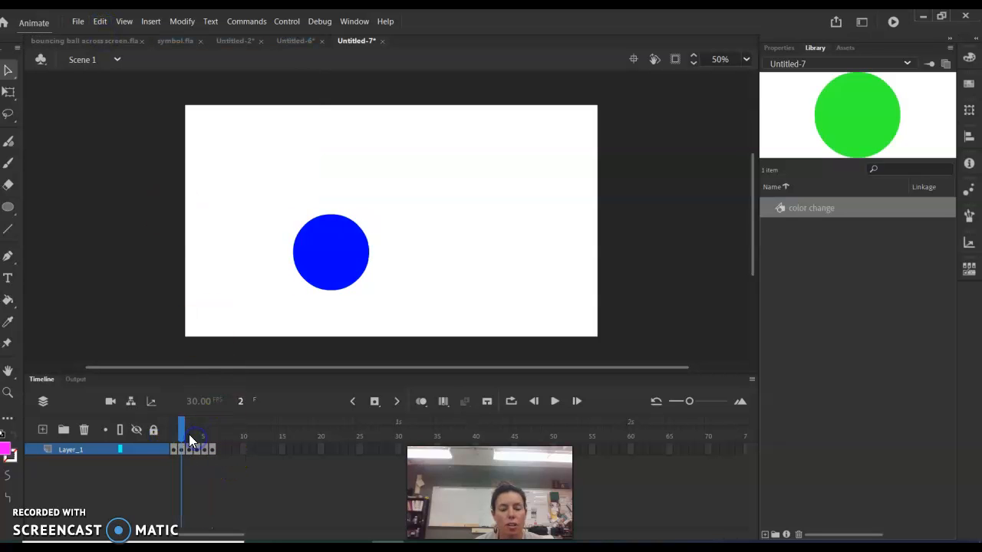
{"action": "left_click", "coordinate": [172, 433]}
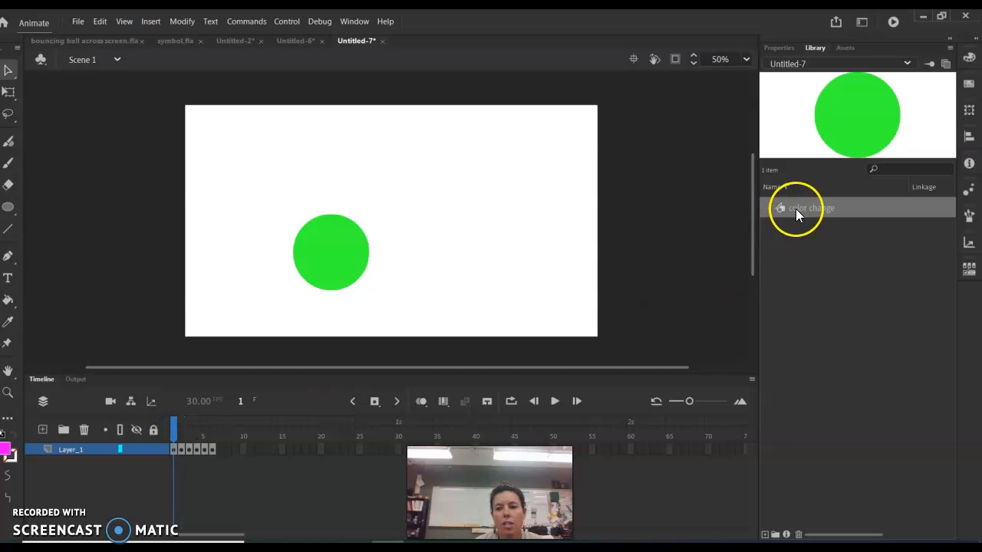
{"action": "left_click_drag", "start_coordinate": [519, 164], "coordinate": [520, 164]}
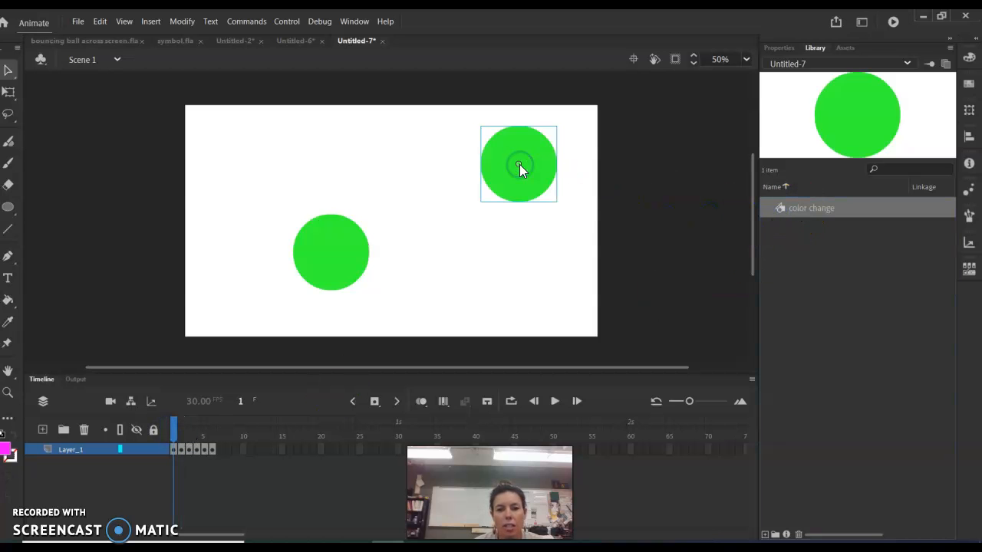
{"action": "left_click", "coordinate": [555, 401]}
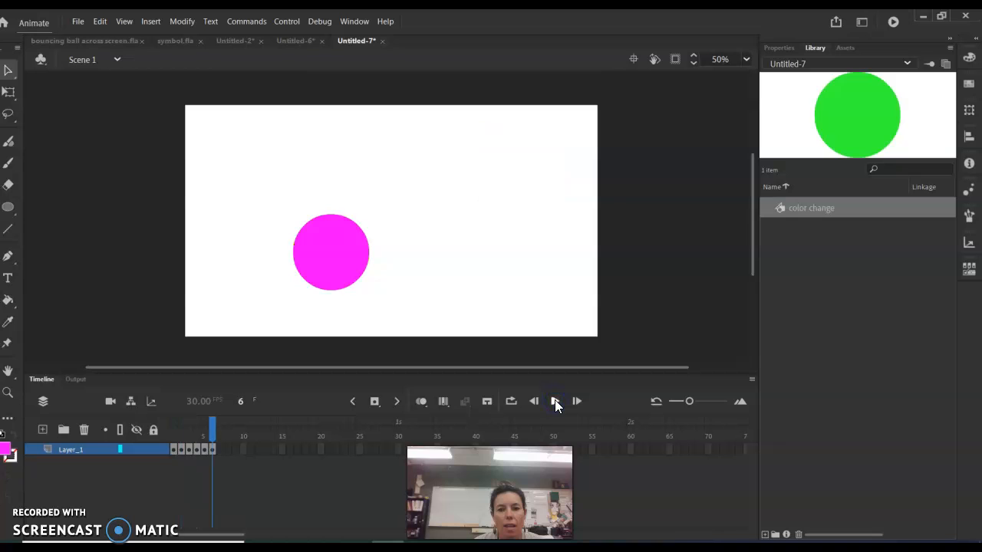
{"action": "left_click", "coordinate": [555, 401]}
{"action": "left_click", "coordinate": [98, 22]}
{"action": "left_click", "coordinate": [104, 35]}
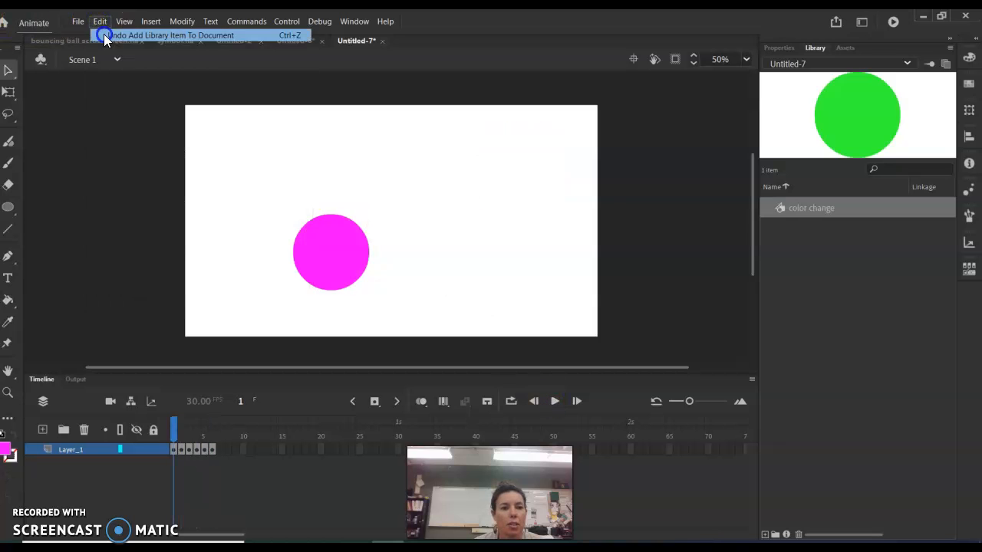
Add a new layer, place a color change instance on its frame 1 in the stage's upper-right area, and play the timeline.
{"action": "left_click", "coordinate": [43, 431]}
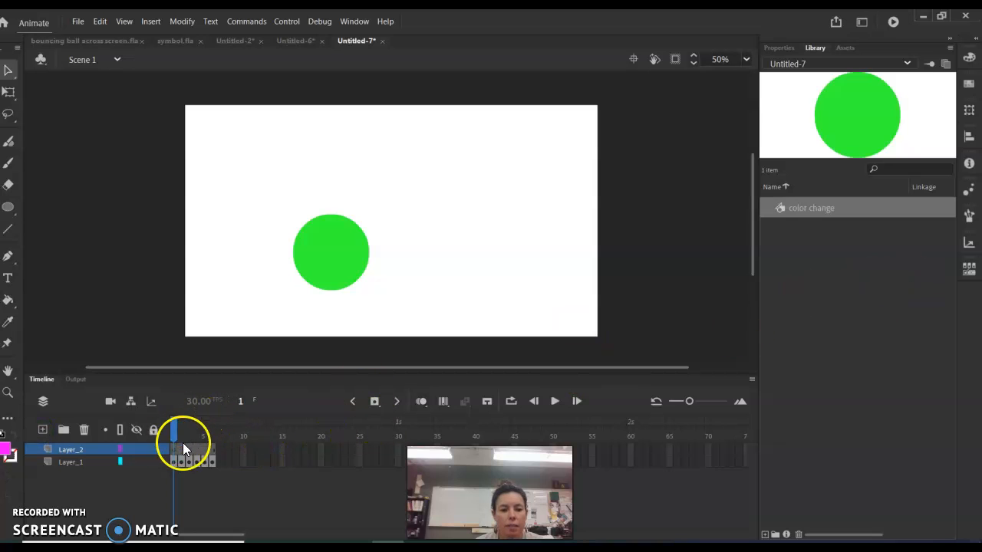
{"action": "mouse_move", "coordinate": [174, 434]}
{"action": "left_mouse_down"}
{"action": "mouse_move", "coordinate": [213, 435]}
{"action": "mouse_move", "coordinate": [174, 435]}
{"action": "left_mouse_up"}
{"action": "left_click", "coordinate": [808, 207]}
{"action": "left_click_drag", "start_coordinate": [521, 189], "coordinate": [520, 188]}
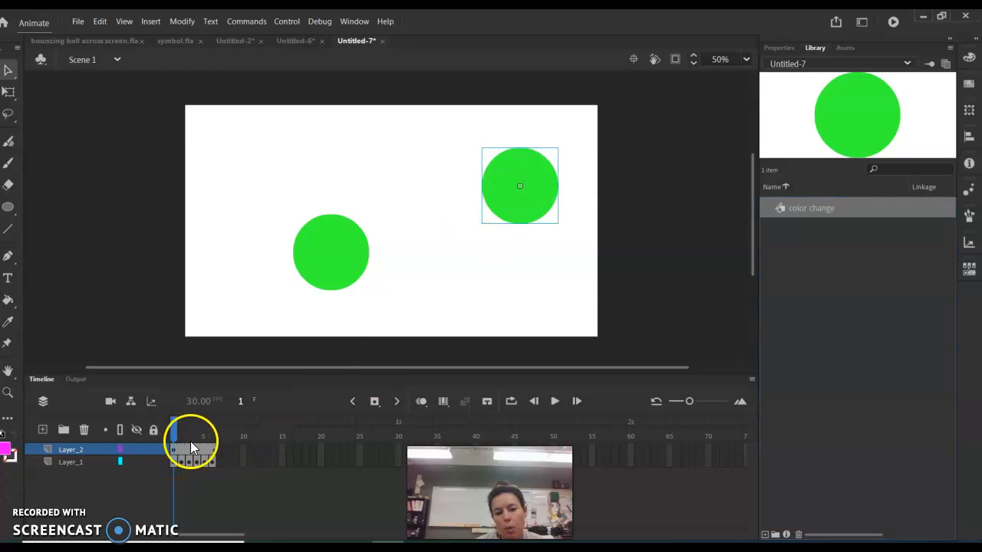
{"action": "left_click_drag", "start_coordinate": [214, 451], "coordinate": [176, 454]}
{"action": "left_click", "coordinate": [558, 404]}
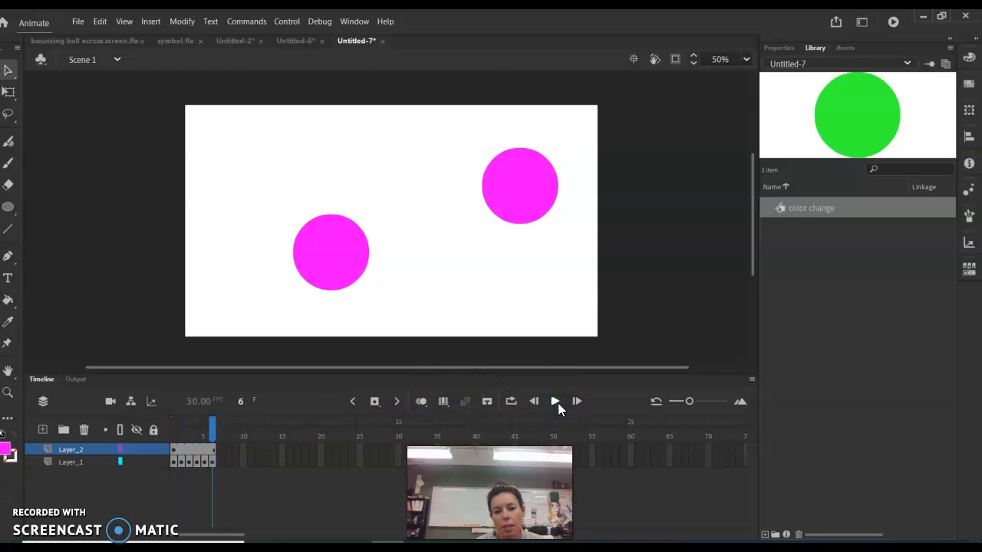
Place a second color change instance on Layer_2 below the first one and play the timeline.
{"action": "left_click_drag", "start_coordinate": [782, 209], "coordinate": [522, 286]}
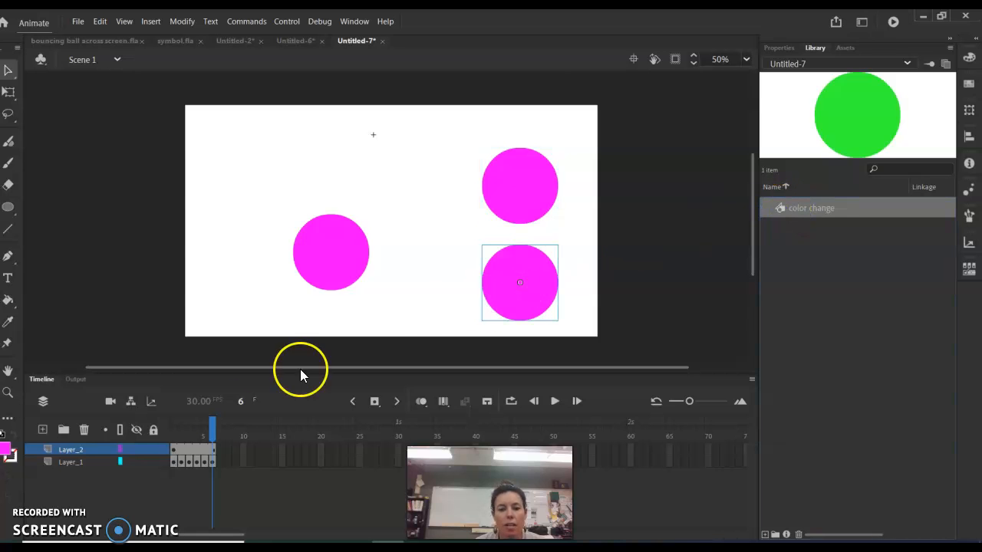
{"action": "left_click", "coordinate": [553, 402]}
{"action": "left_click", "coordinate": [149, 449]}
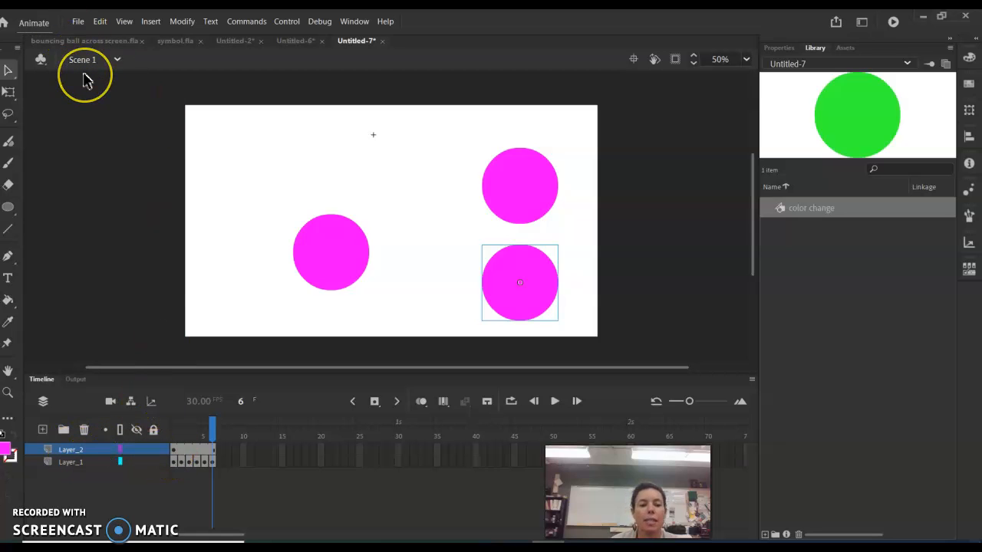
Place three more color change instances on Layer_2 at the stage's upper left, upper centre and lower centre, and play the timeline.
{"action": "mouse_move", "coordinate": [180, 448]}
{"action": "left_mouse_down"}
{"action": "mouse_move", "coordinate": [191, 455]}
{"action": "mouse_move", "coordinate": [183, 458]}
{"action": "left_mouse_up"}
{"action": "left_click_drag", "start_coordinate": [785, 209], "coordinate": [421, 179]}
{"action": "left_click_drag", "start_coordinate": [778, 208], "coordinate": [265, 178]}
{"action": "left_click_drag", "start_coordinate": [777, 216], "coordinate": [426, 273]}
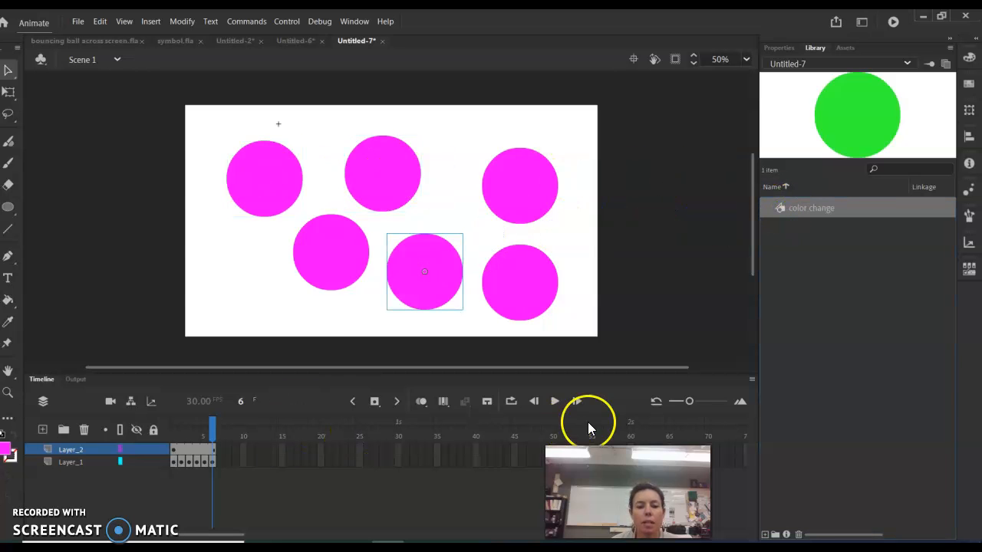
{"action": "left_click", "coordinate": [556, 402]}
Arrange four Layer_2 instances in a row along the stage's top edge and the fifth below them on the right half.
{"action": "left_click", "coordinate": [429, 265]}
{"action": "left_click_drag", "start_coordinate": [271, 170], "coordinate": [235, 138]}
{"action": "left_click_drag", "start_coordinate": [363, 166], "coordinate": [324, 149]}
{"action": "left_click_drag", "start_coordinate": [489, 182], "coordinate": [434, 149]}
{"action": "left_click_drag", "start_coordinate": [523, 278], "coordinate": [542, 142]}
{"action": "left_click_drag", "start_coordinate": [441, 270], "coordinate": [492, 234]}
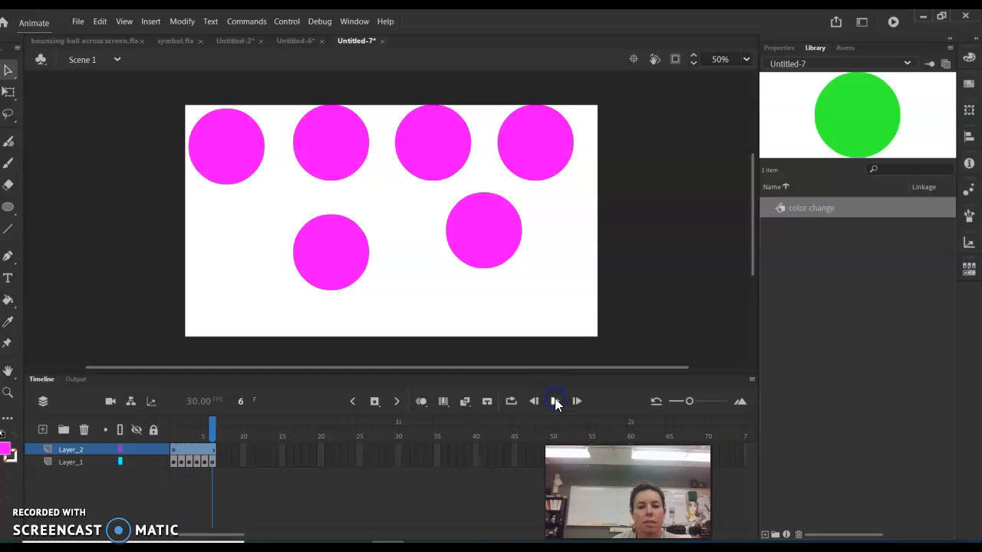
Move the Layer_1 circle on frame 6 to the left and scrub the timeline to compare it with the other frames.
{"action": "left_click", "coordinate": [330, 268]}
{"action": "left_click_drag", "start_coordinate": [330, 272], "coordinate": [262, 275]}
{"action": "mouse_move", "coordinate": [212, 429]}
{"action": "left_mouse_down"}
{"action": "mouse_move", "coordinate": [171, 429]}
{"action": "mouse_move", "coordinate": [222, 434]}
{"action": "left_mouse_up"}
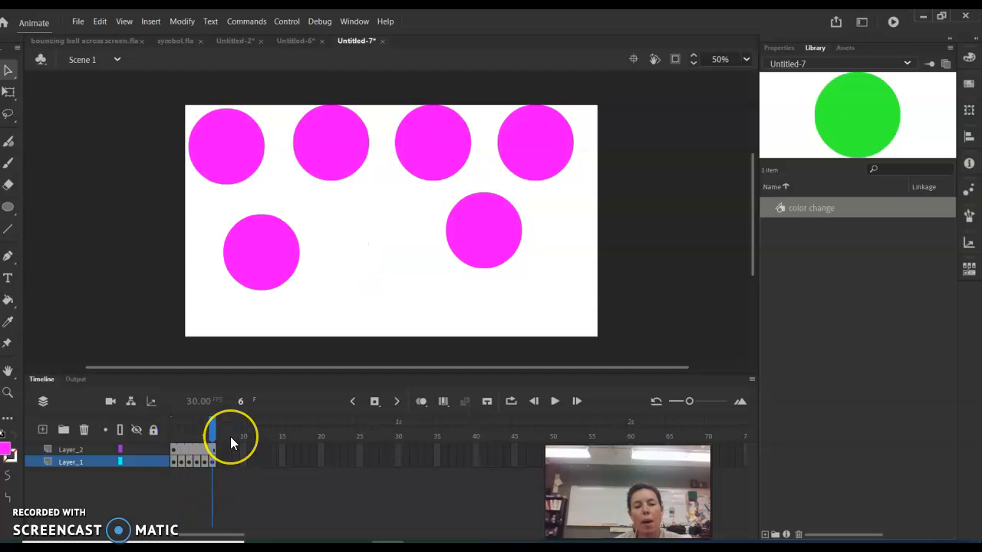
Move the lower-right Layer_2 instance down and scrub between frames 1 and 6 to compare its position.
{"action": "left_click_drag", "start_coordinate": [508, 216], "coordinate": [523, 270]}
{"action": "left_click", "coordinate": [209, 433]}
{"action": "left_click_drag", "start_coordinate": [212, 434], "coordinate": [153, 434]}
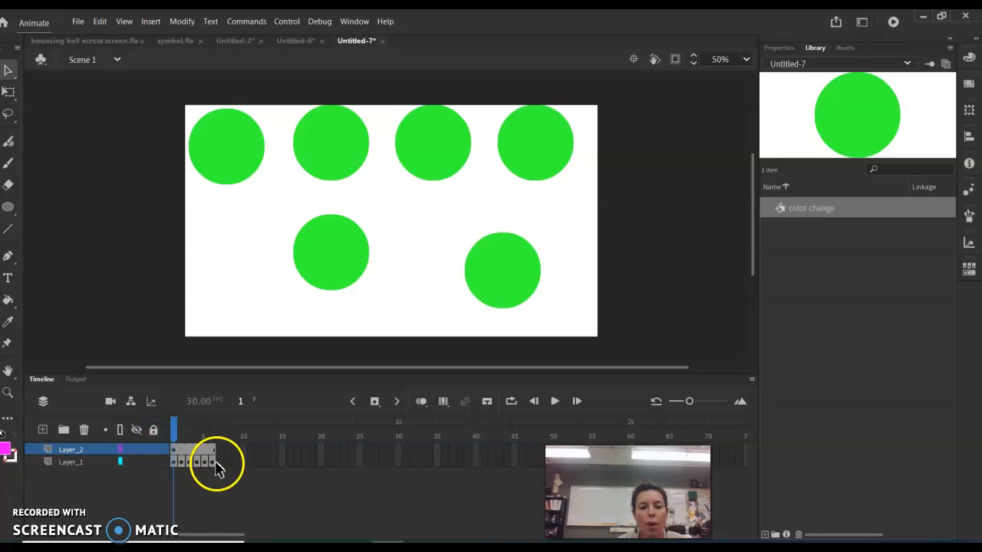
{"action": "left_click", "coordinate": [216, 434]}
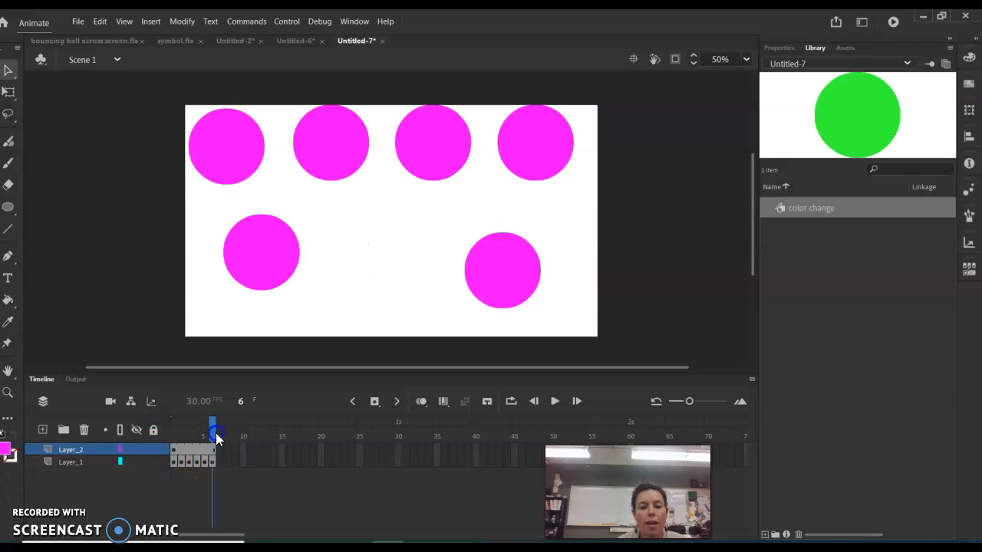
Select the lower-left circle on frame 6 and scrub the timeline back to frame 1 to compare its position.
{"action": "left_click", "coordinate": [259, 286]}
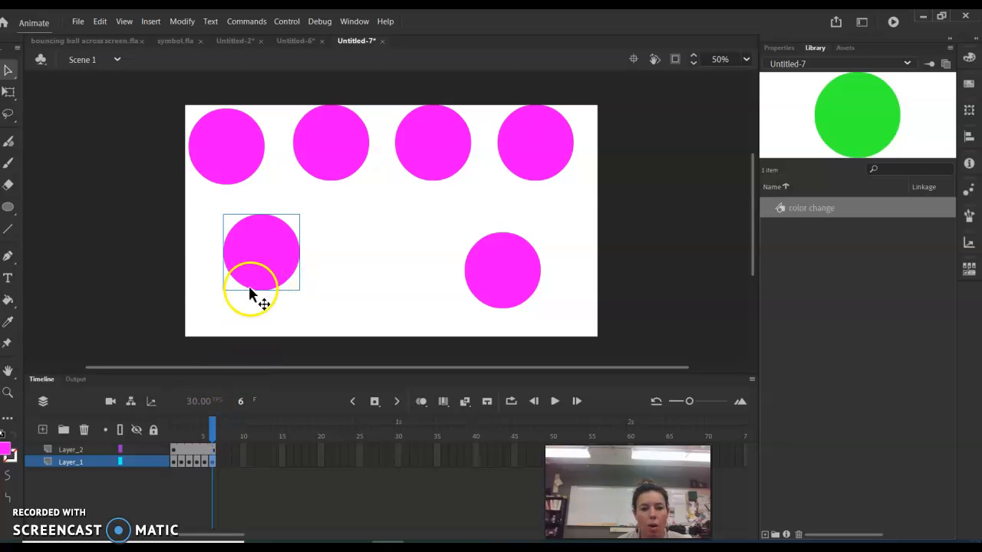
{"action": "left_click_drag", "start_coordinate": [211, 424], "coordinate": [182, 432]}
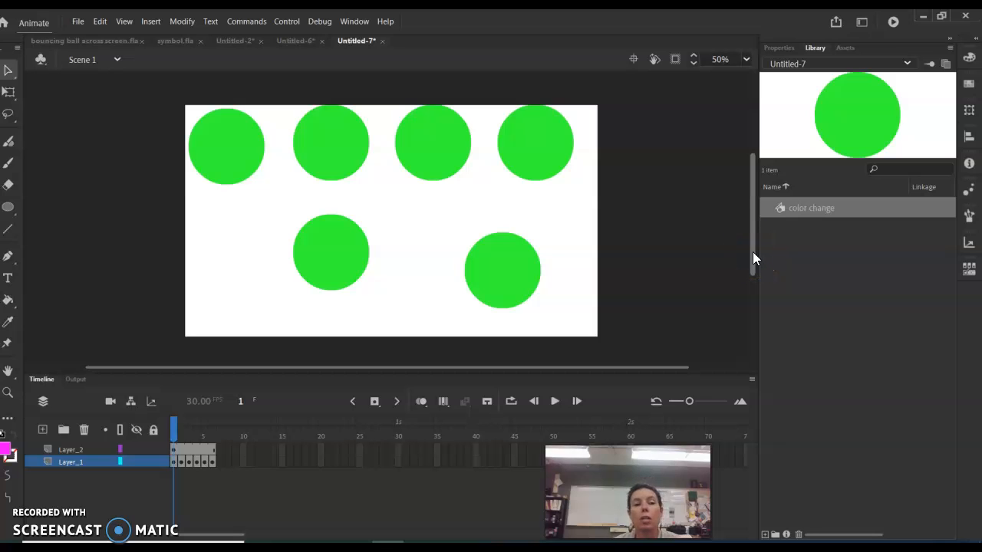
{"action": "left_click", "coordinate": [80, 21]}
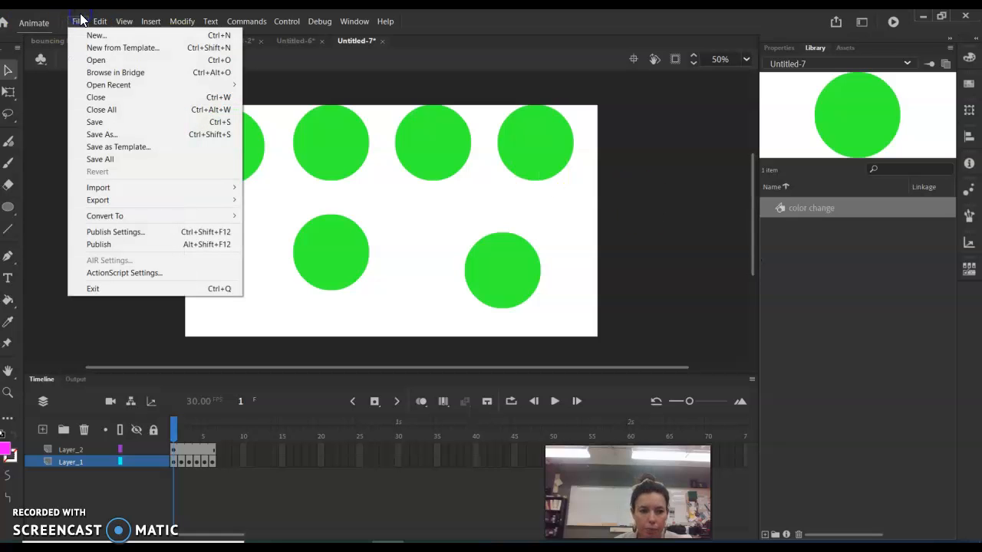
{"action": "left_click", "coordinate": [78, 25]}
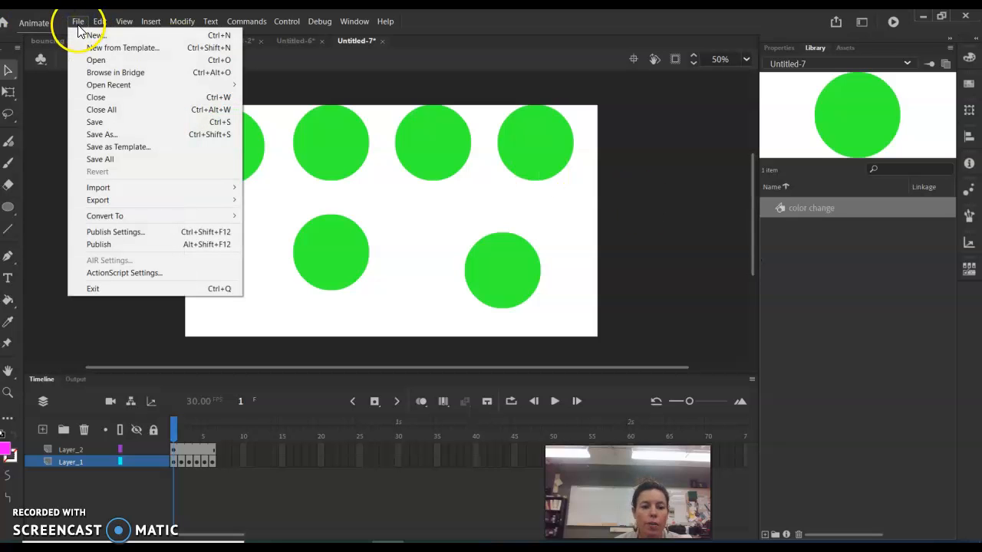
{"action": "left_click", "coordinate": [174, 435]}
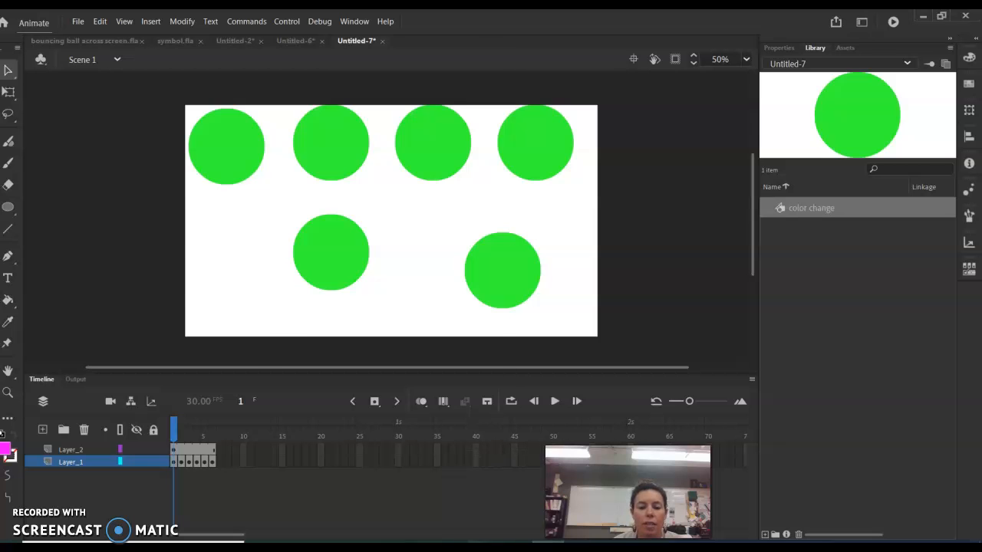
Open Snipping Tool and clear away the Chrome and Aspire windows behind it to bring Animate back to the front.
{"action": "key", "text": "alt+Tab"}
{"action": "left_click", "coordinate": [208, 84]}
{"action": "left_click", "coordinate": [30, 21]}
{"action": "left_click_drag", "start_coordinate": [37, 23], "coordinate": [904, 512]}
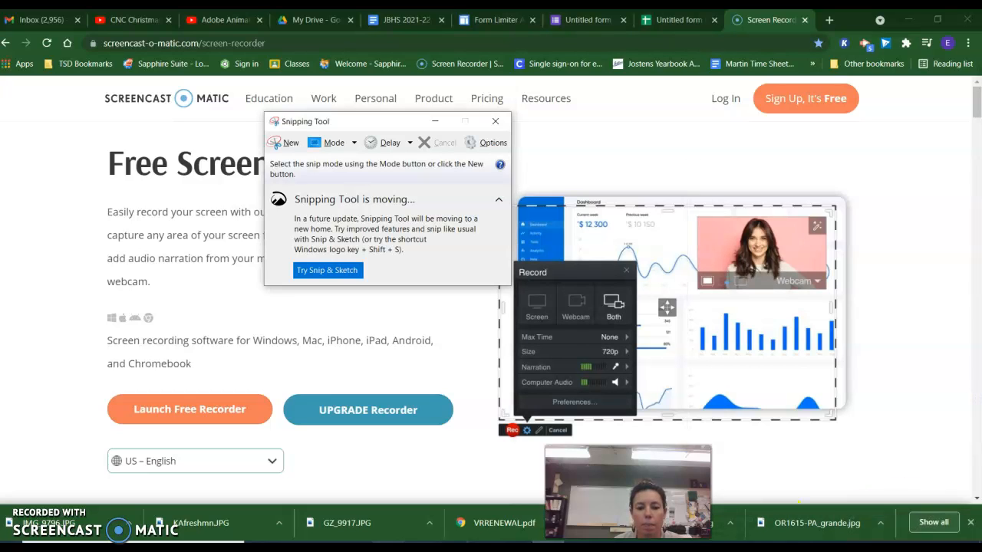
{"action": "key", "text": "super+Down"}
{"action": "left_click", "coordinate": [909, 19]}
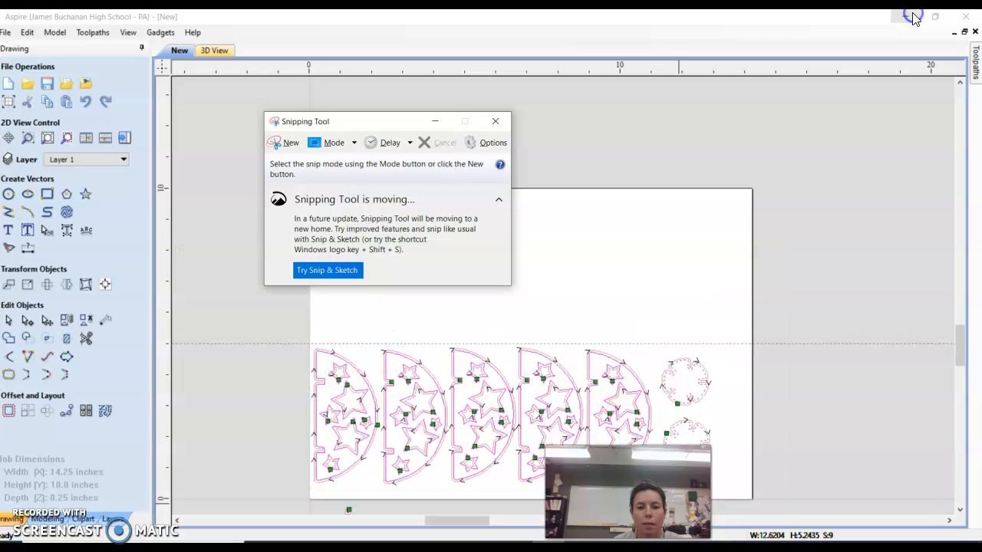
{"action": "left_click", "coordinate": [903, 19]}
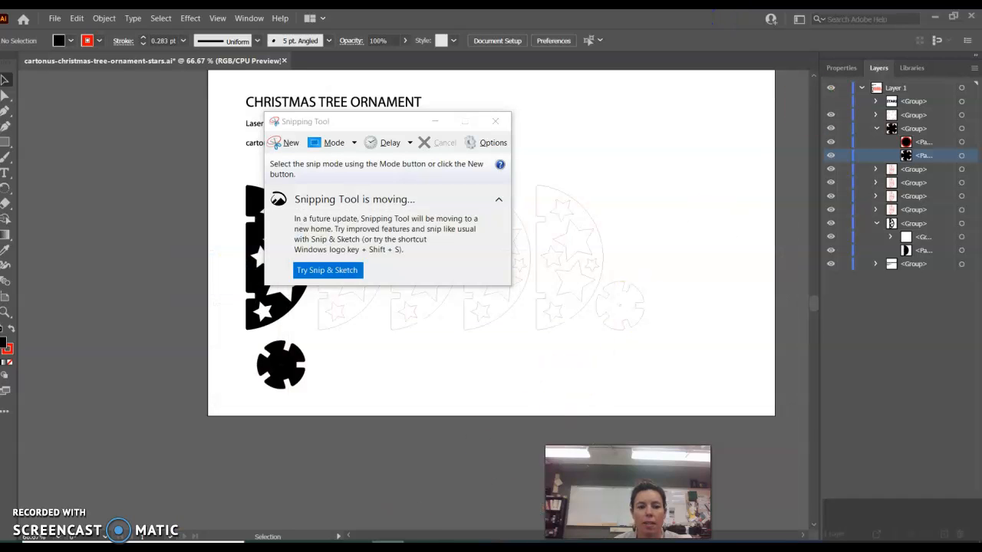
{"action": "left_click_drag", "start_coordinate": [899, 504], "coordinate": [53, 18]}
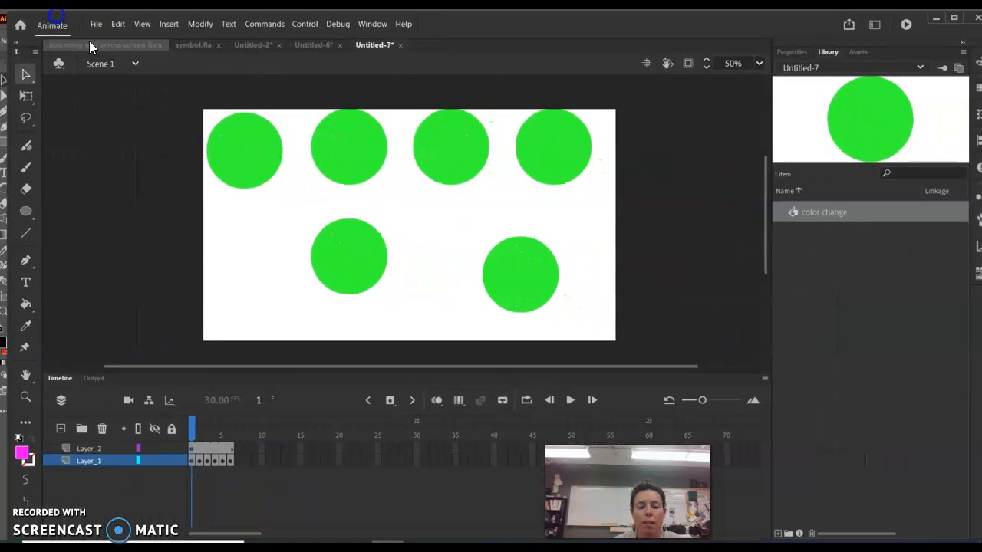
Try to capture a new snip of the Animate workspace with Snipping Tool, and close the tool.
{"action": "key", "text": "alt+Tab"}
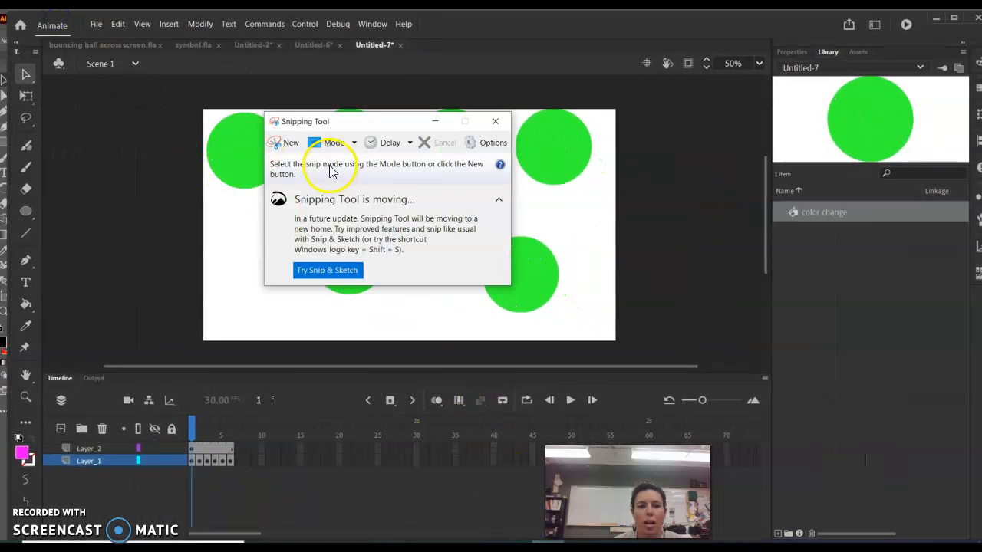
{"action": "left_click", "coordinate": [298, 146]}
{"action": "left_click", "coordinate": [66, 45]}
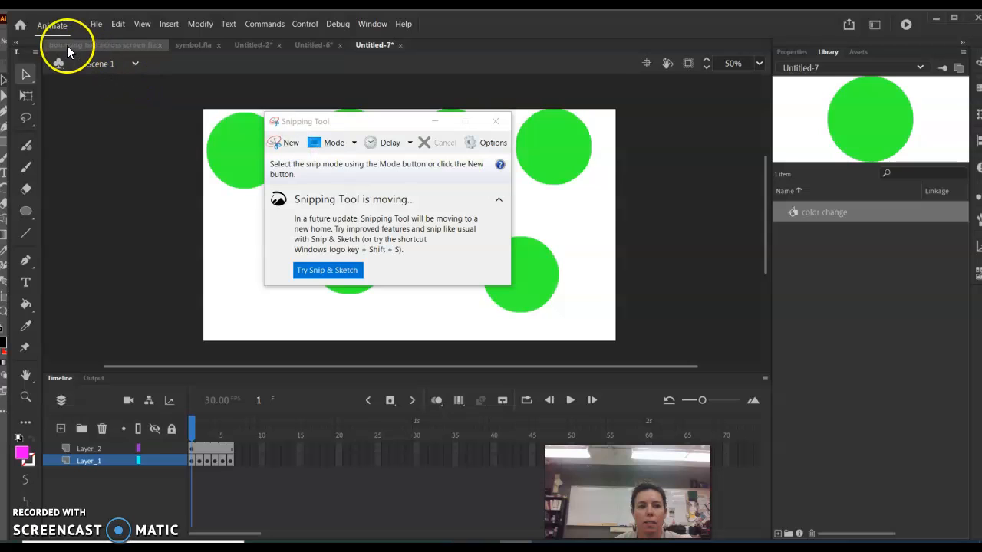
{"action": "left_click", "coordinate": [284, 148]}
{"action": "left_click", "coordinate": [665, 402]}
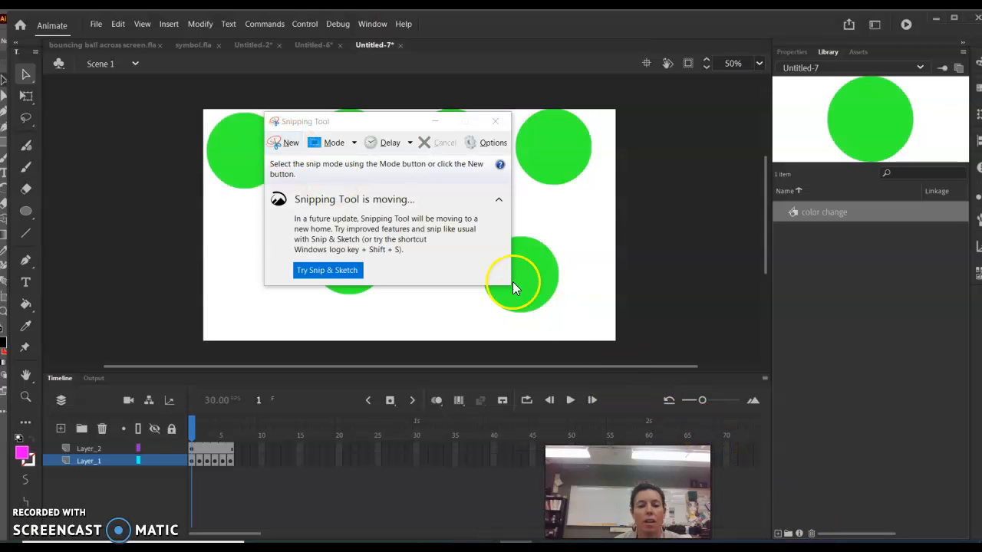
{"action": "left_click", "coordinate": [283, 144]}
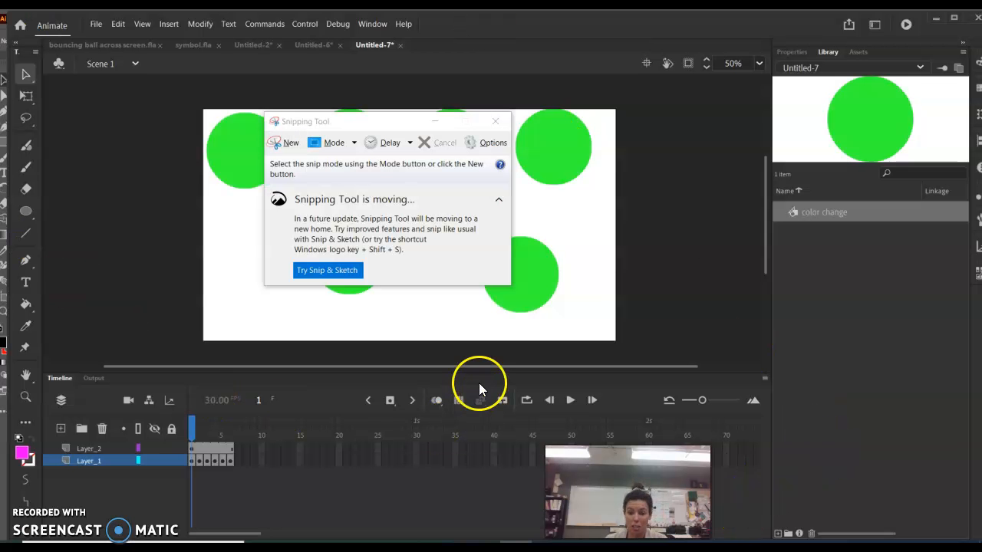
{"action": "left_click", "coordinate": [499, 122]}
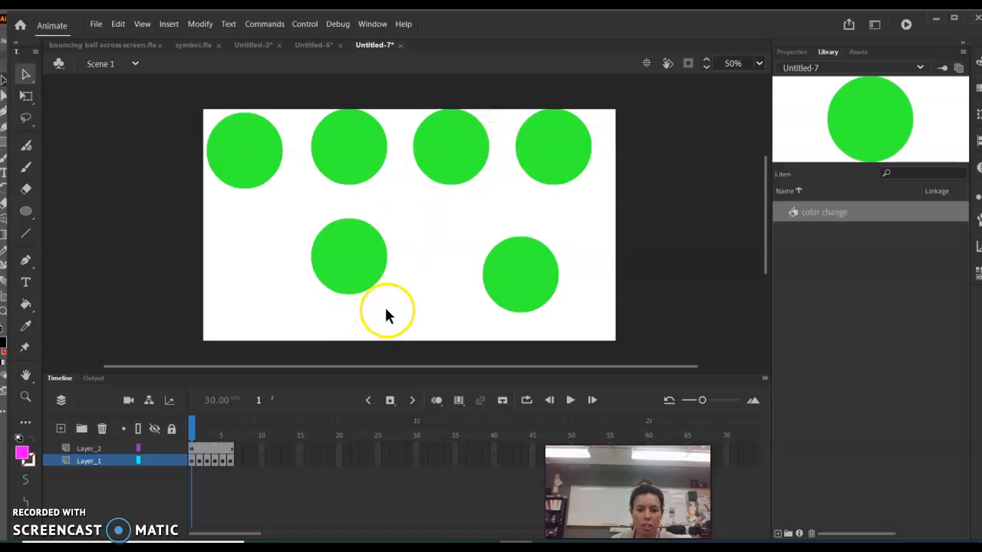
Export the entire movie as an H.264 video named "color change" in the Digital Design F21_10 folder.
{"action": "left_click", "coordinate": [95, 26]}
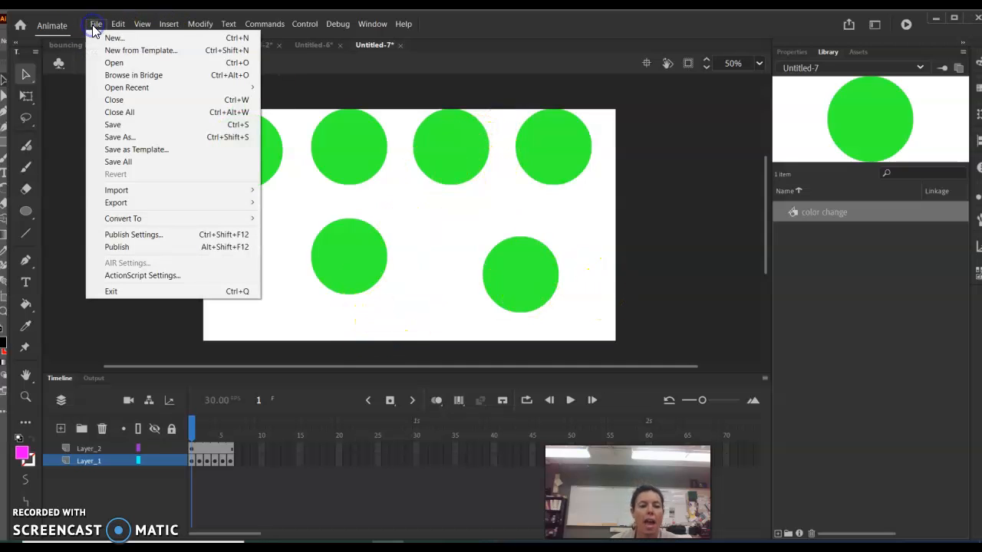
{"action": "mouse_move", "coordinate": [123, 204]}
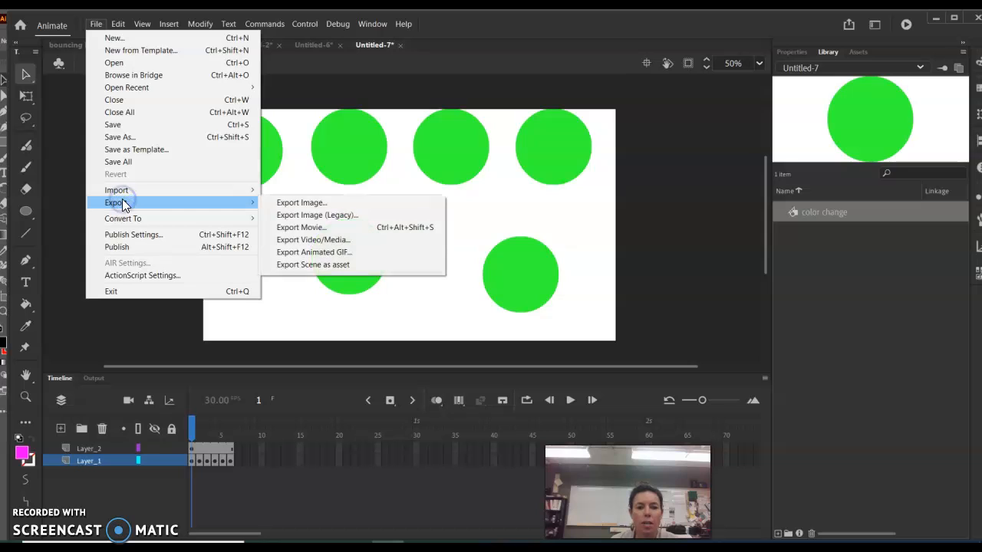
{"action": "left_click", "coordinate": [357, 241]}
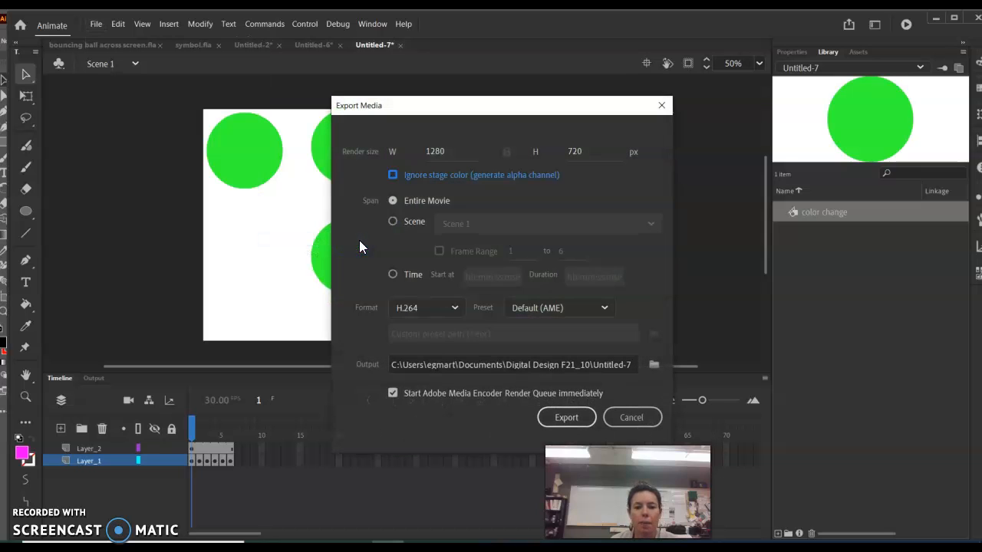
{"action": "left_click", "coordinate": [631, 366]}
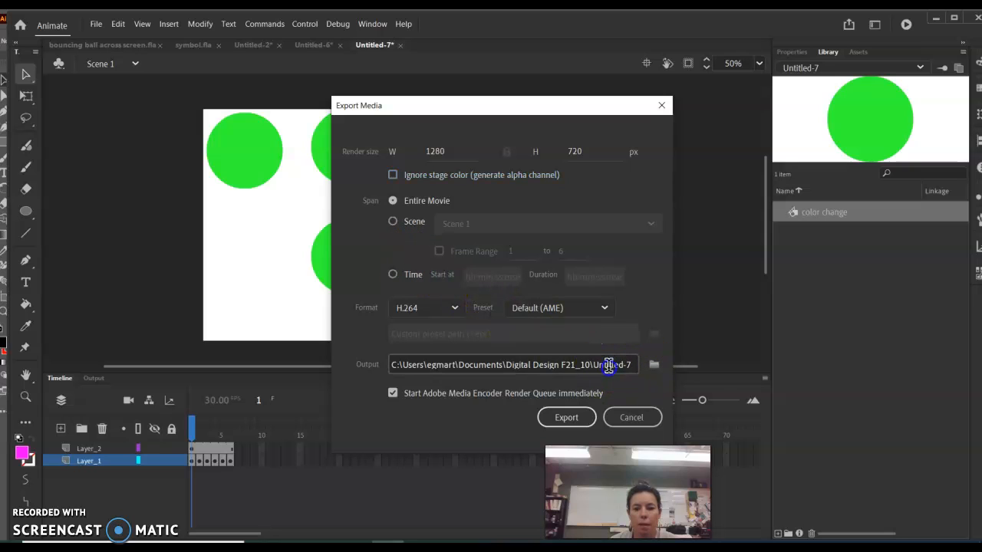
{"action": "left_click_drag", "start_coordinate": [632, 366], "coordinate": [598, 365]}
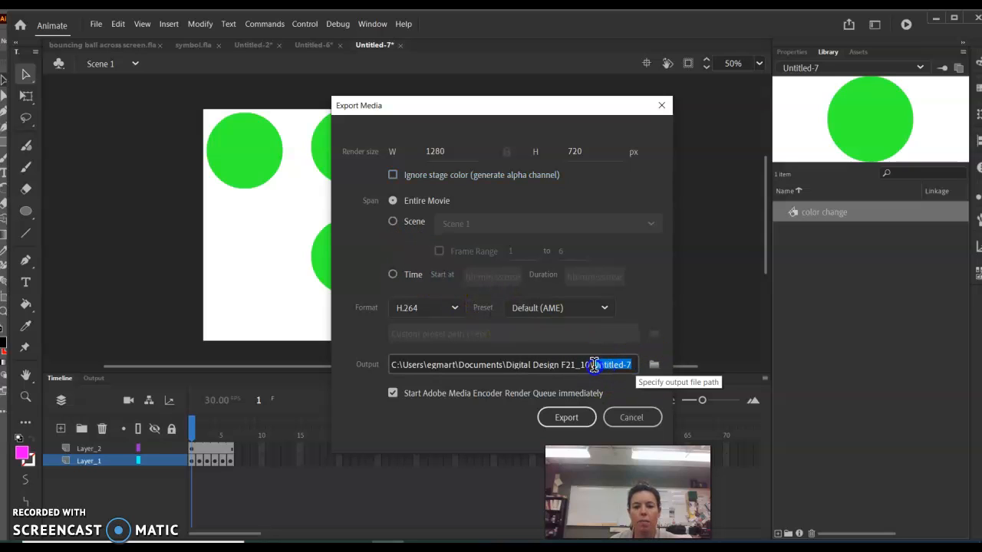
{"action": "type", "text": "voor"}
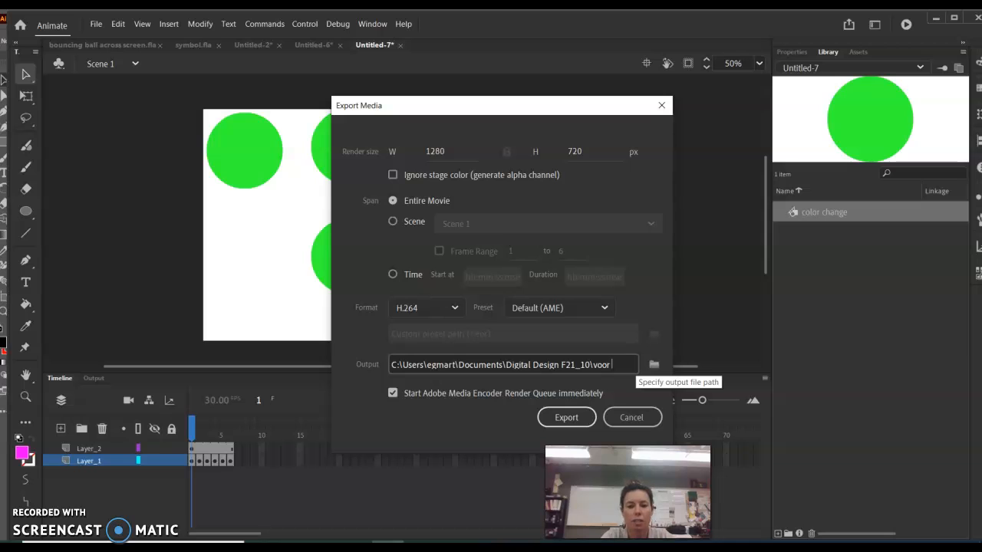
{"action": "type", "text": "color change"}
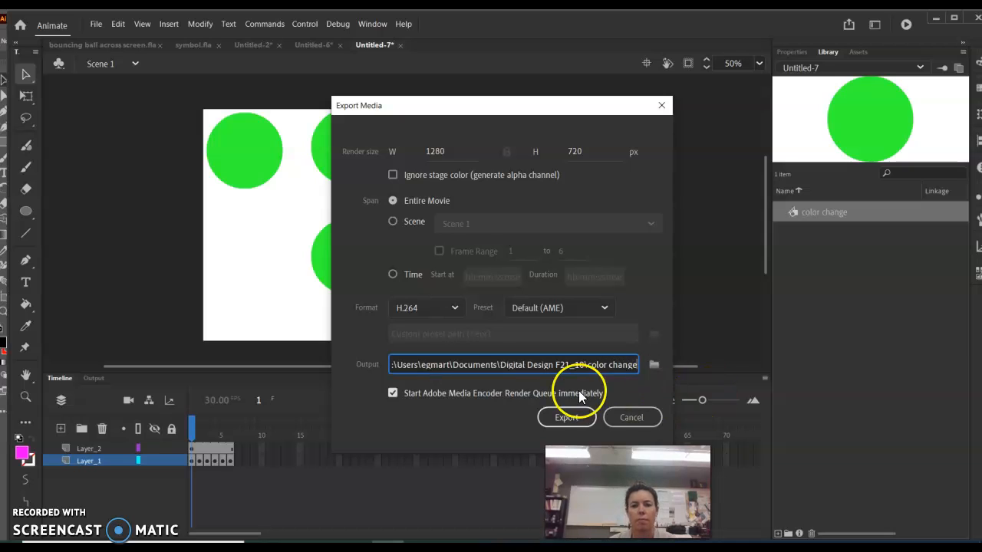
{"action": "left_click", "coordinate": [566, 418]}
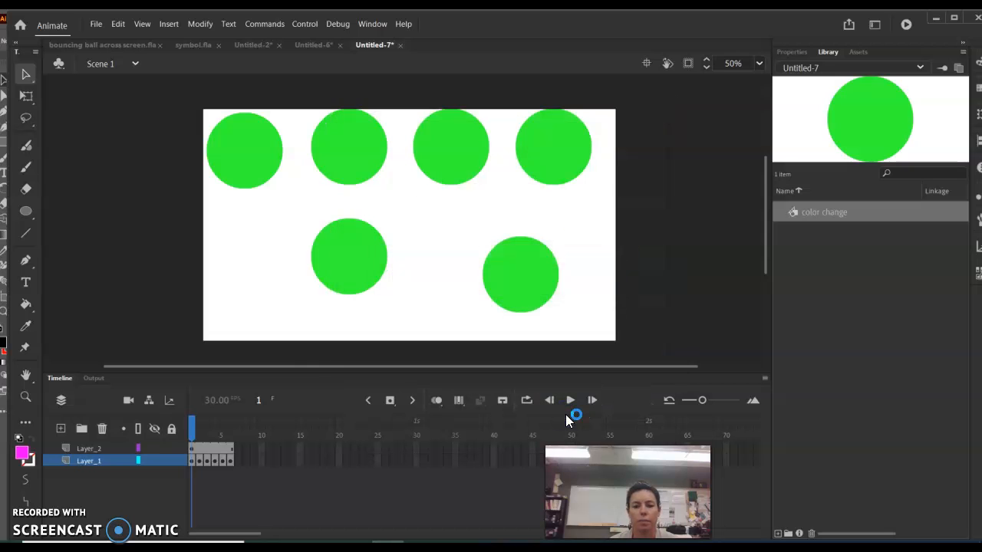
Switch to Chrome to check the current projects in the Digital Design and Video classwork on Google Classroom, and return to Animate.
{"action": "left_click", "coordinate": [356, 548]}
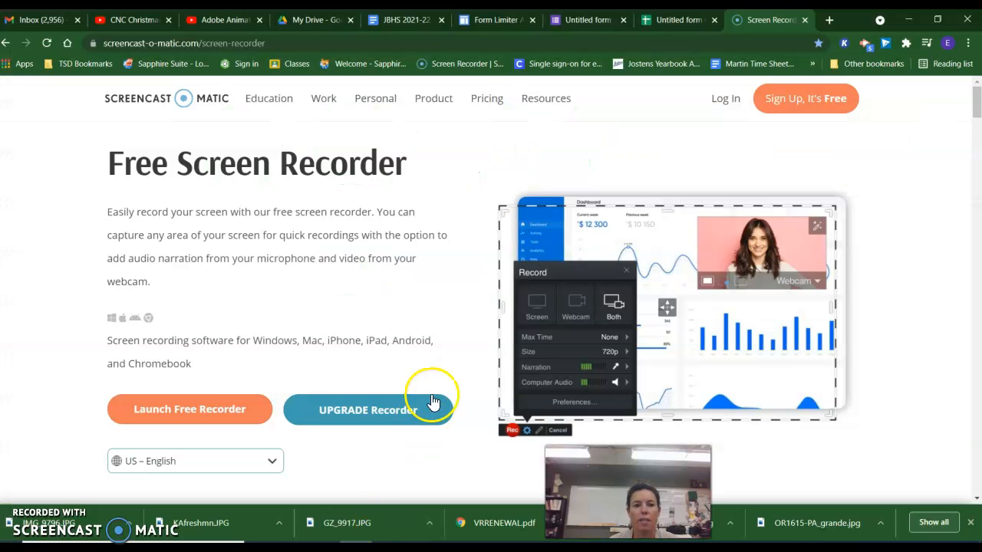
{"action": "left_click", "coordinate": [829, 21]}
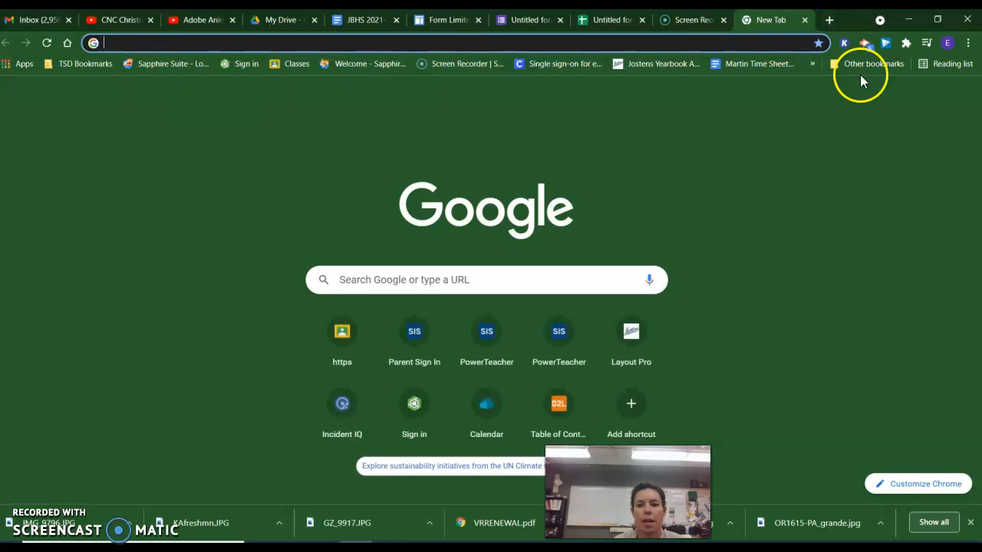
{"action": "left_click", "coordinate": [289, 65]}
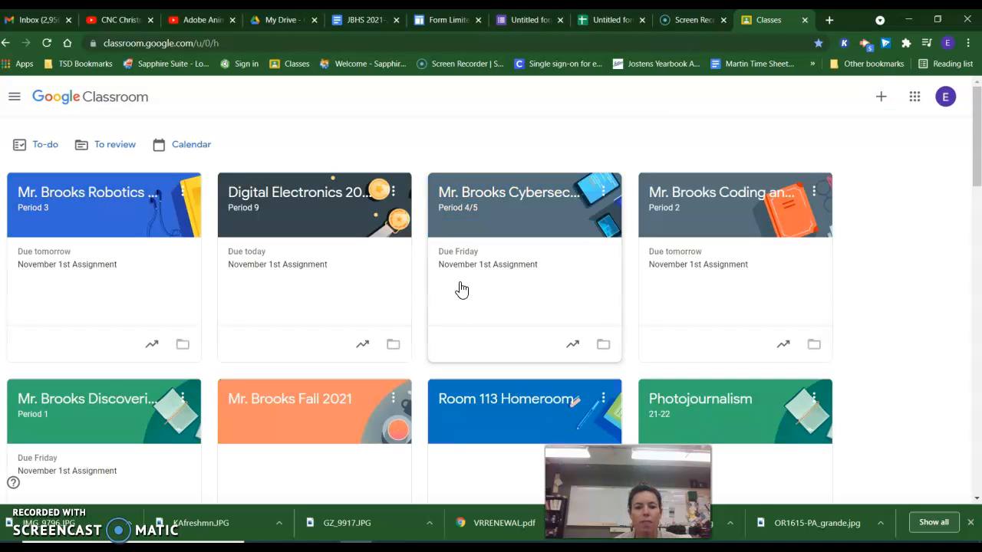
{"action": "scroll", "coordinate": [459, 291], "scroll_direction": "down", "scroll_amount": 2}
{"action": "scroll", "coordinate": [457, 299], "scroll_direction": "down", "scroll_amount": 1}
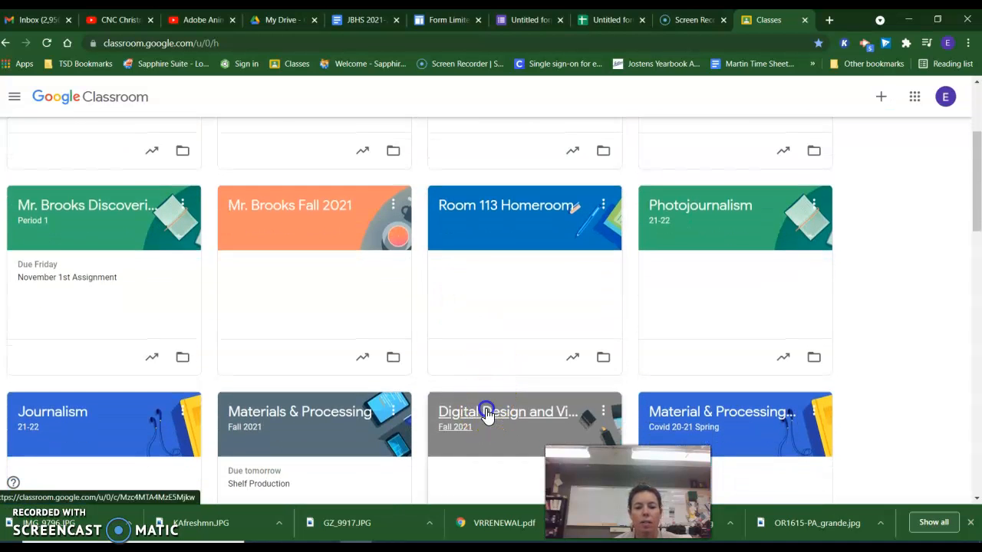
{"action": "left_click", "coordinate": [487, 407]}
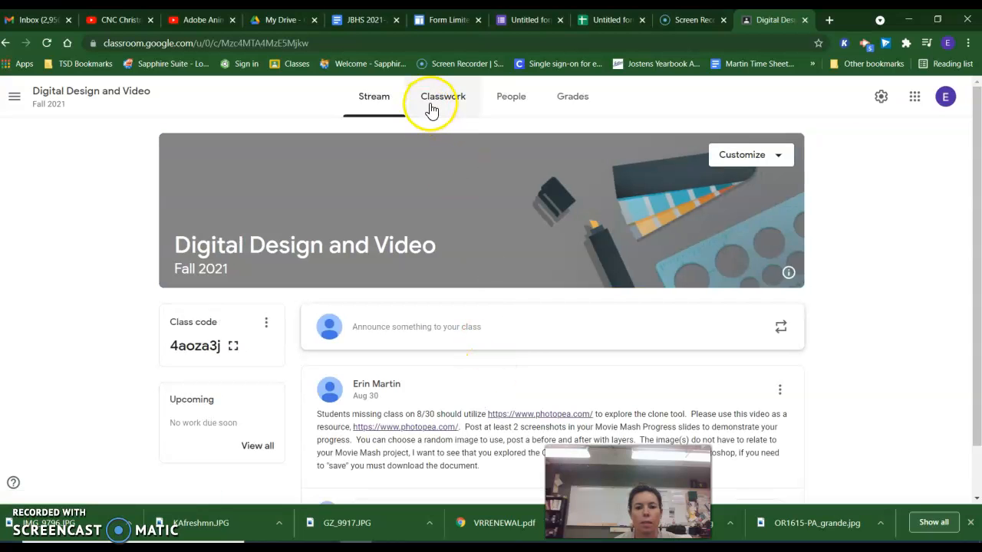
{"action": "left_click", "coordinate": [430, 107]}
{"action": "scroll", "coordinate": [431, 110], "scroll_direction": "down", "scroll_amount": 3}
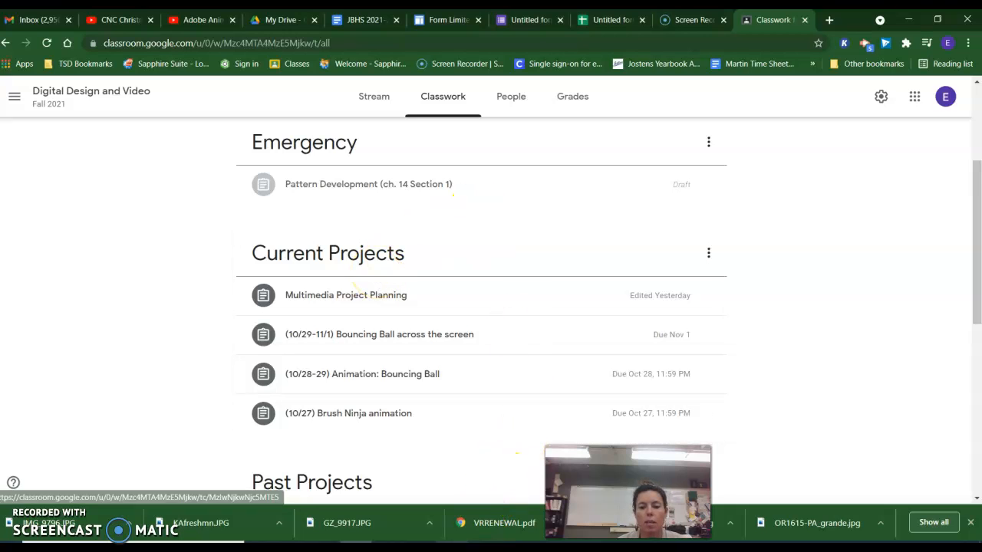
{"action": "left_click", "coordinate": [388, 548]}
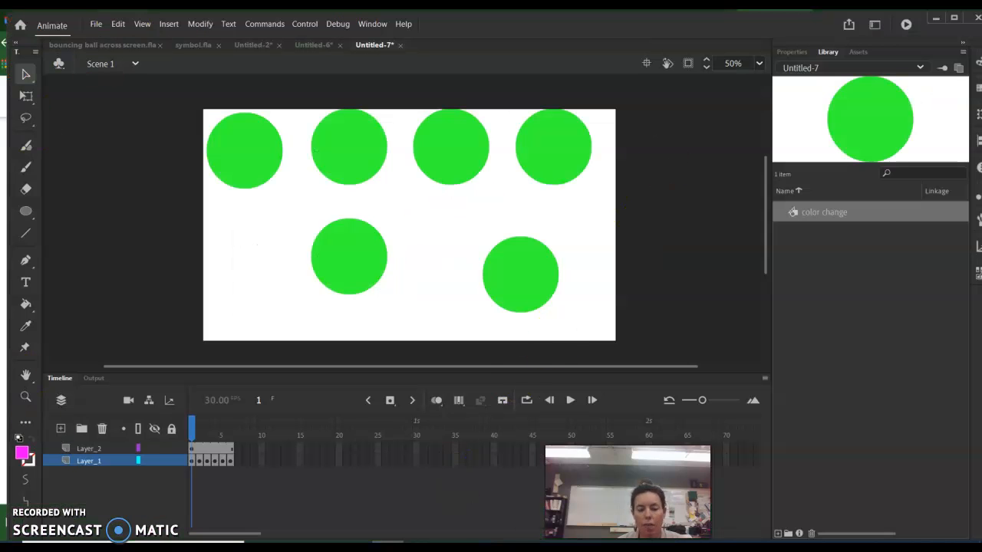